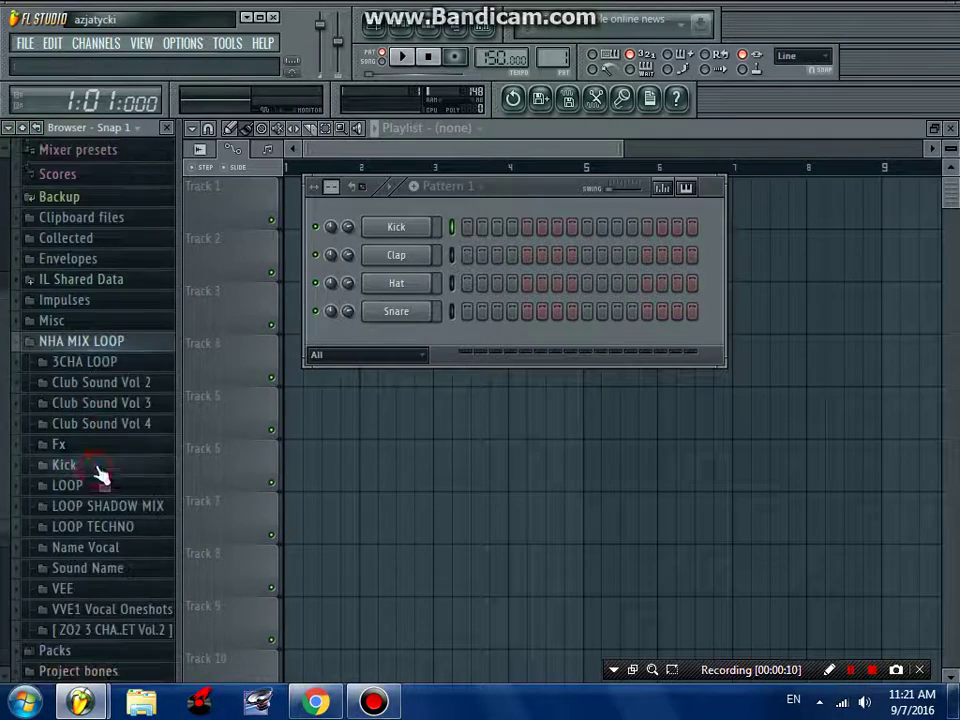
Step: Load 05_TSAX_LONG C2ogg from the Tenor Sax folder under Packs, Legacy, Instruments, Orchestral onto the Kick channel
{"action": "left_click", "coordinate": [79, 332]}
{"action": "left_click", "coordinate": [75, 485]}
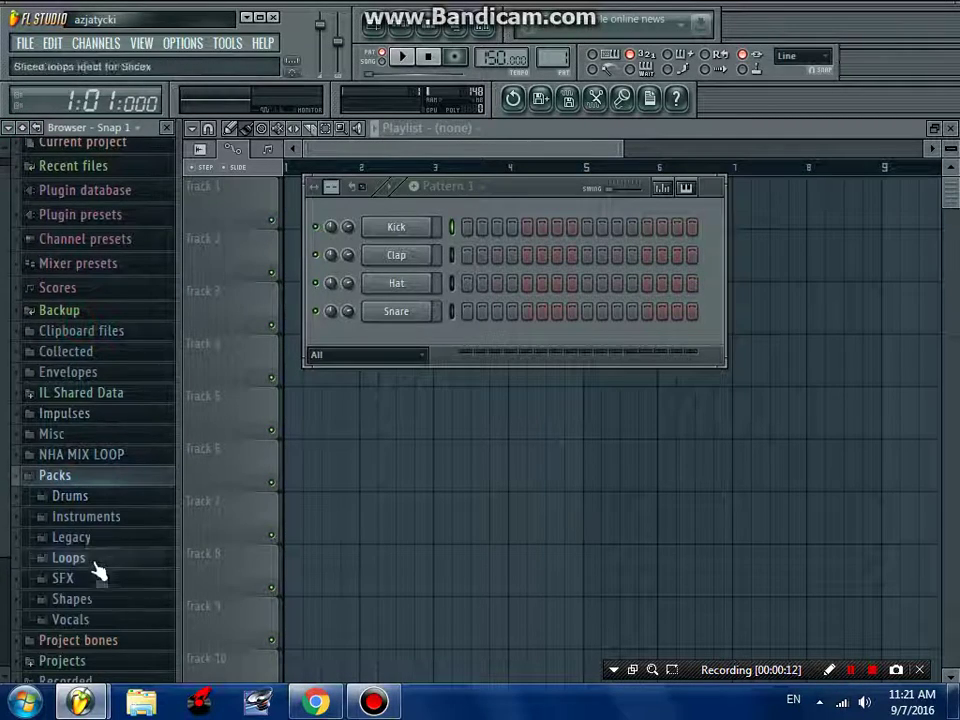
{"action": "left_click", "coordinate": [71, 537]}
{"action": "left_click", "coordinate": [118, 576]}
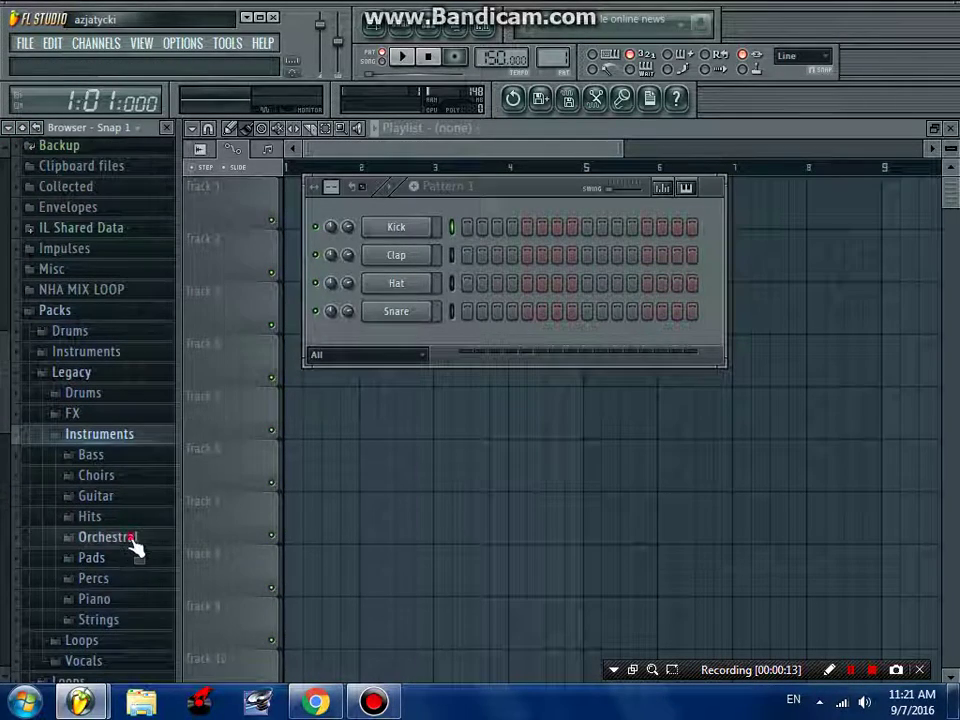
{"action": "left_click", "coordinate": [129, 538]}
{"action": "left_click", "coordinate": [152, 545]}
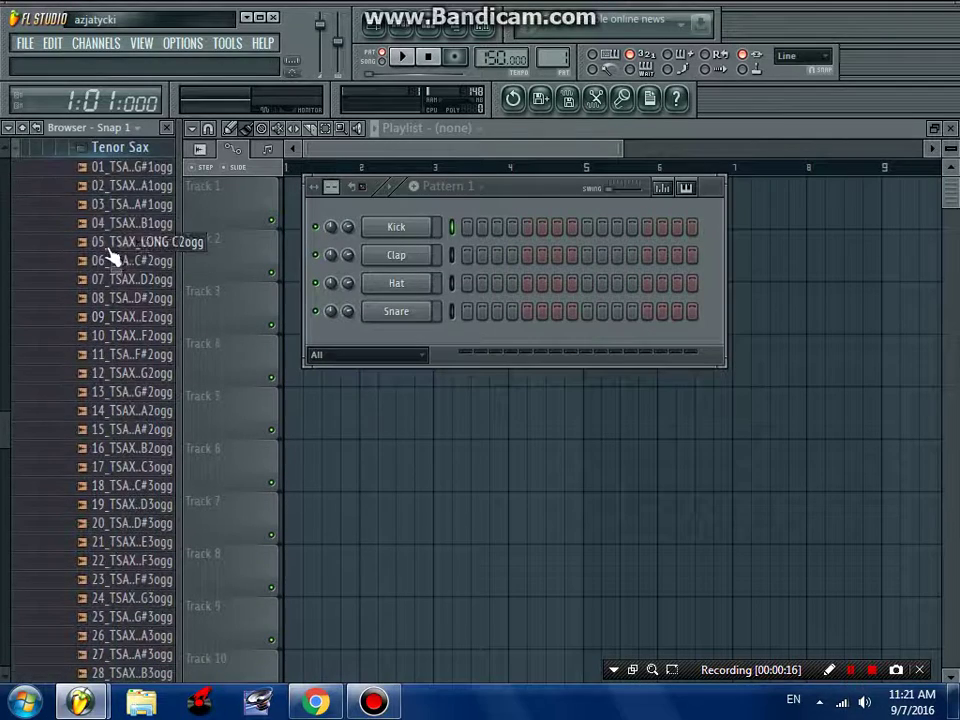
{"action": "left_click_drag", "start_coordinate": [110, 250], "coordinate": [420, 370]}
{"action": "left_click_drag", "start_coordinate": [405, 255], "coordinate": [401, 229]}
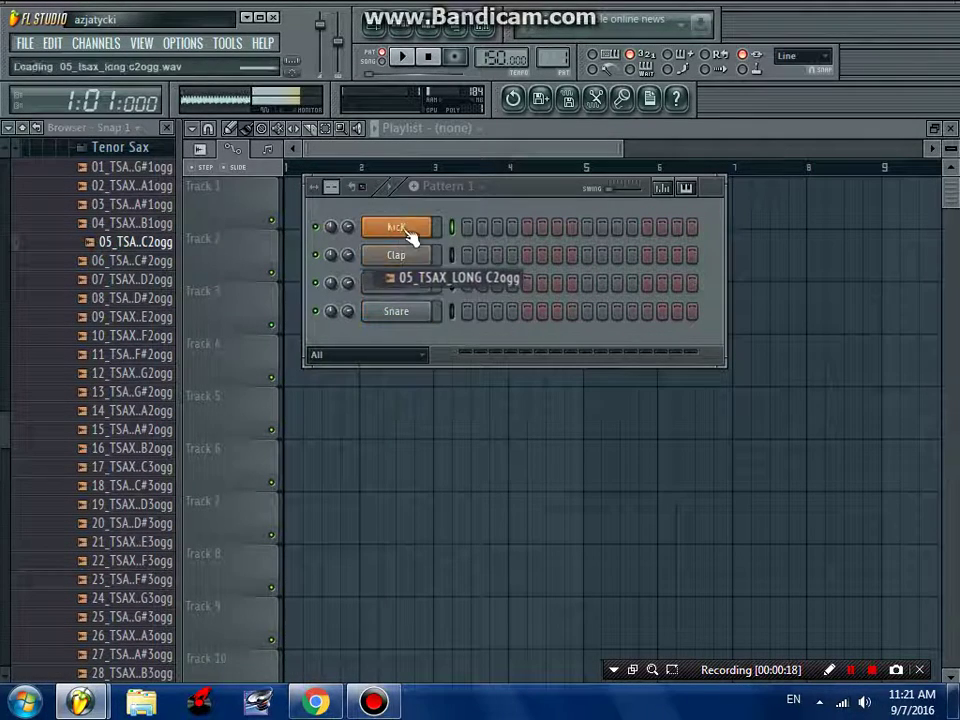
Step: Place a C5 note at step 3 in the sax channel's piano roll and rename the channel "melody"
{"action": "right_click", "coordinate": [396, 227]}
{"action": "left_click", "coordinate": [470, 228]}
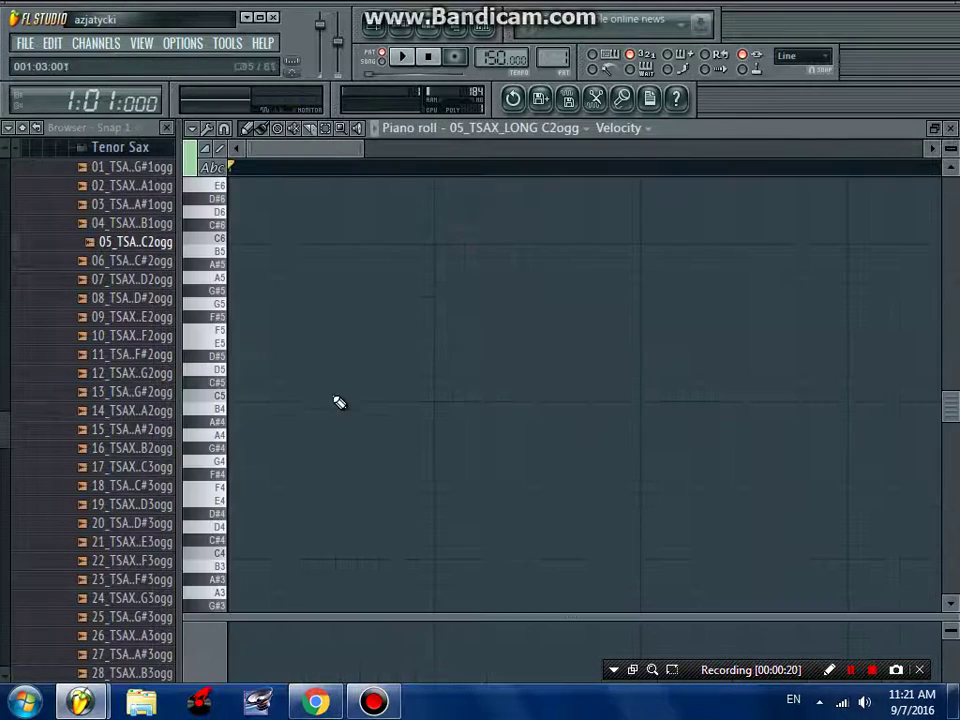
{"action": "key", "text": "F7"}
{"action": "right_click", "coordinate": [400, 228]}
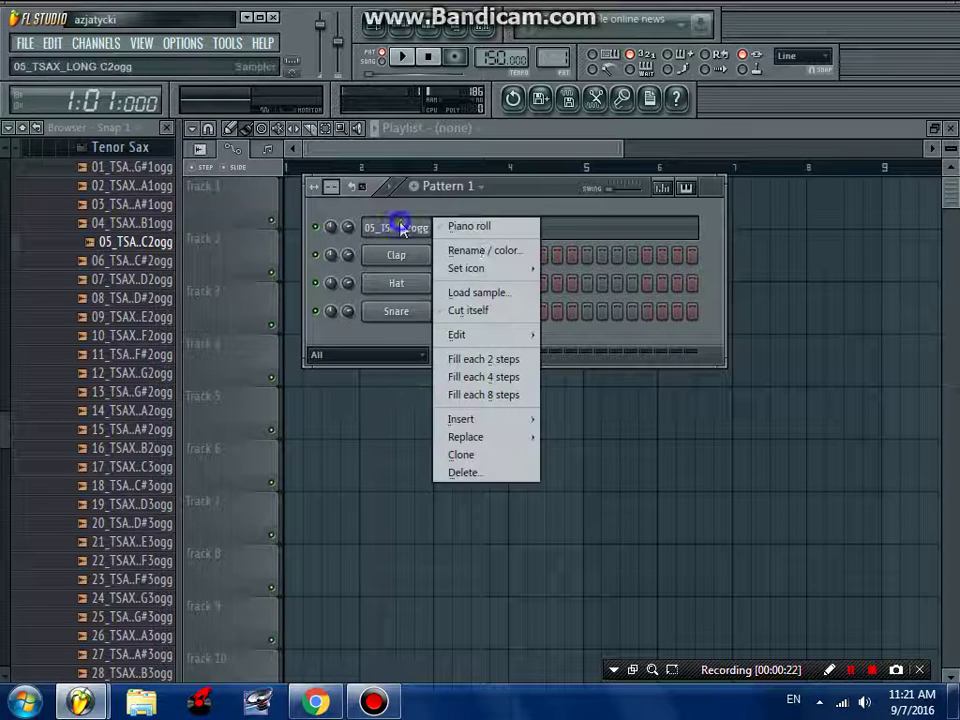
{"action": "left_click", "coordinate": [475, 254]}
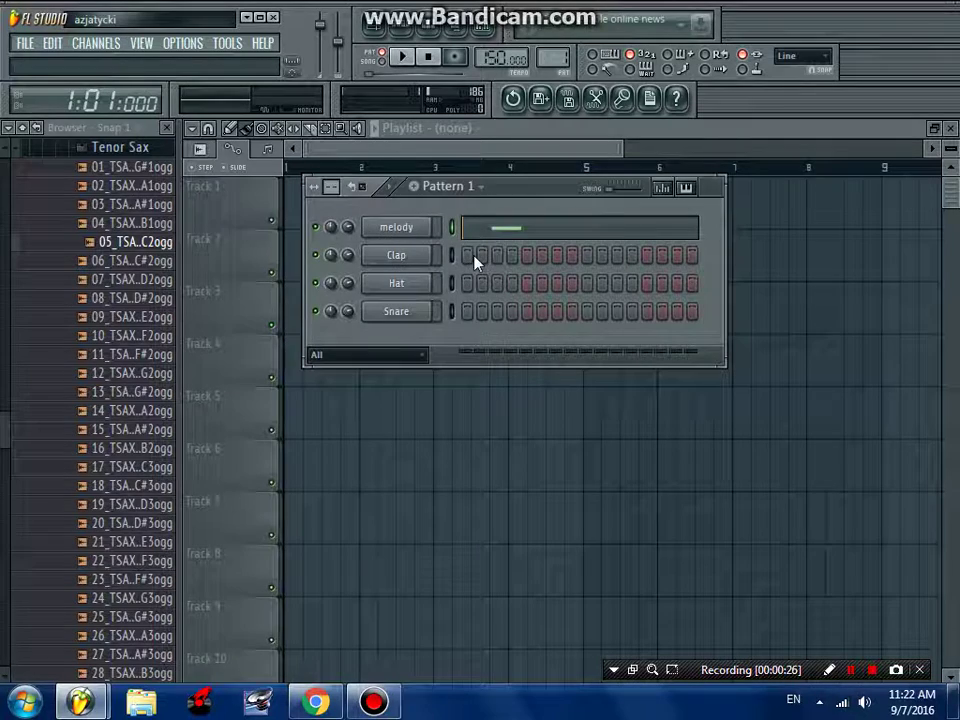
Step: Route the melody channel to mixer insert 5, naming that insert after the channel
{"action": "left_click", "coordinate": [376, 225]}
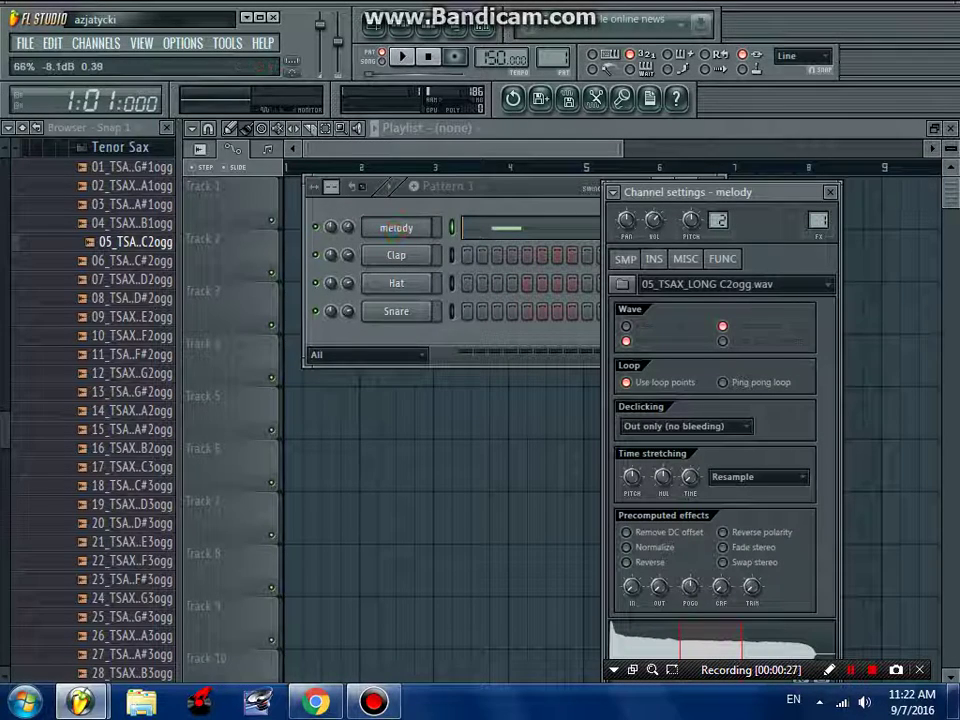
{"action": "left_click", "coordinate": [612, 191]}
{"action": "left_click", "coordinate": [650, 232]}
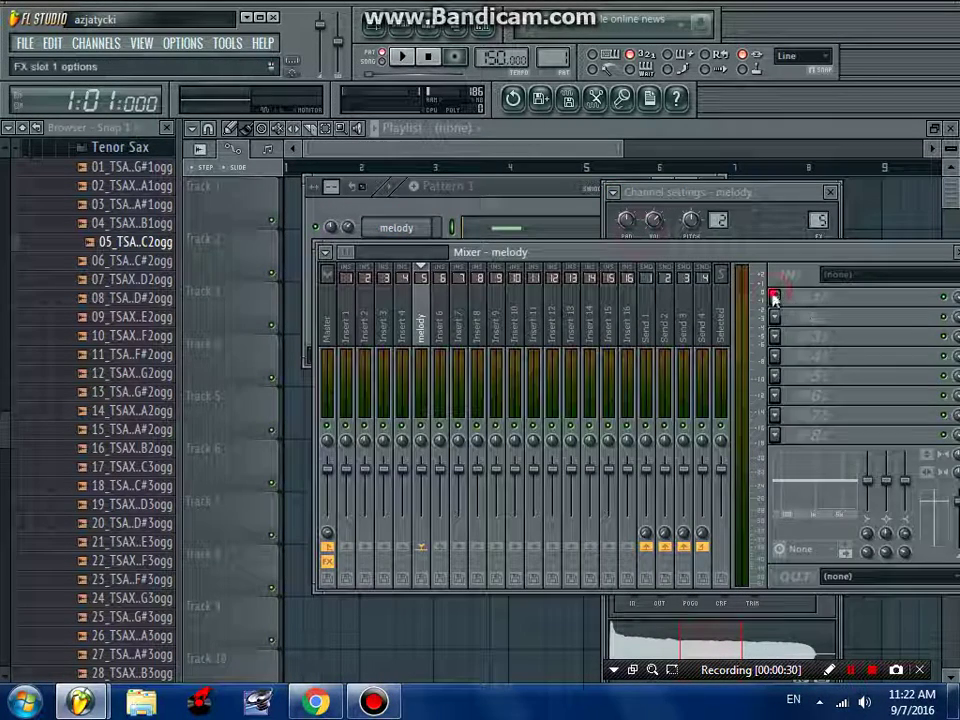
Step: Load Fruity Reeverb 2 into the first effect slot of the melody mixer track and preview the sample
{"action": "left_click", "coordinate": [775, 297]}
{"action": "mouse_move", "coordinate": [798, 317]}
{"action": "left_click", "coordinate": [898, 379]}
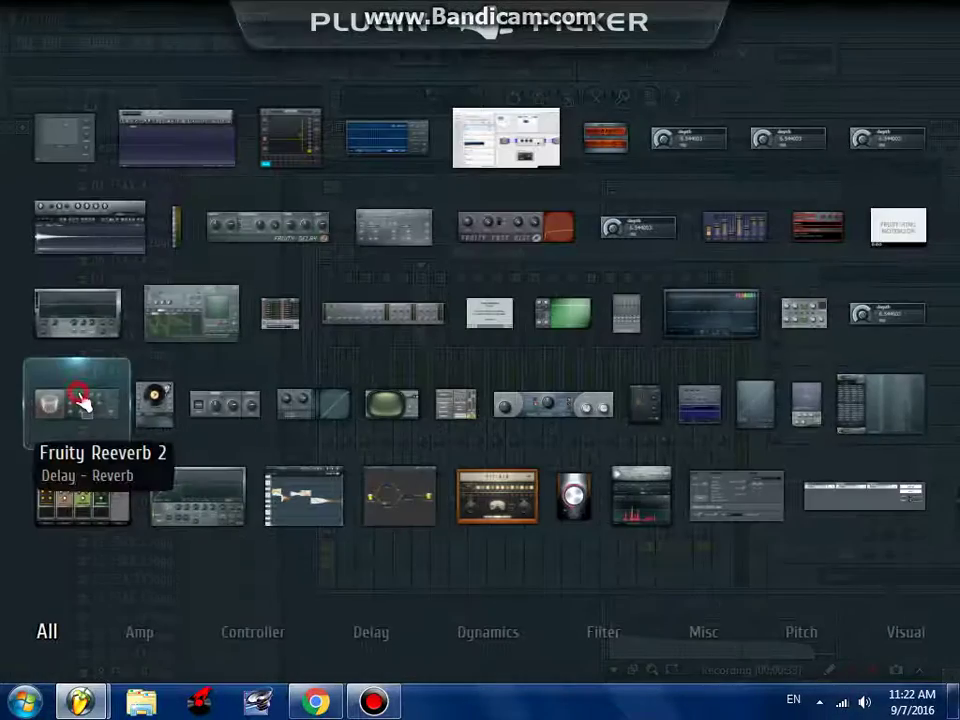
{"action": "left_click", "coordinate": [82, 398]}
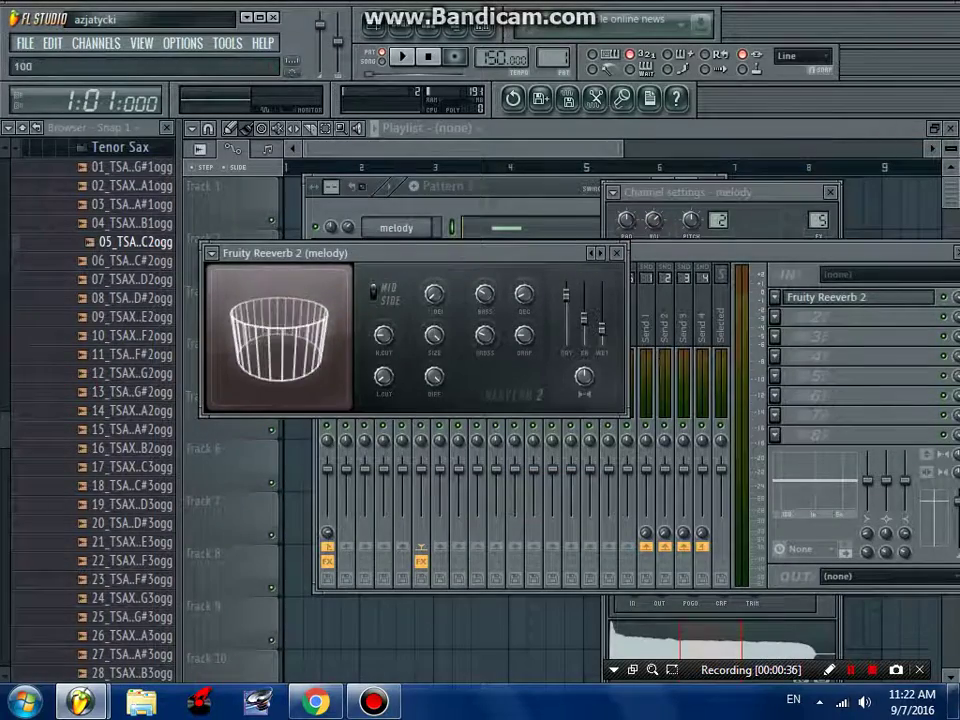
{"action": "left_click", "coordinate": [670, 645]}
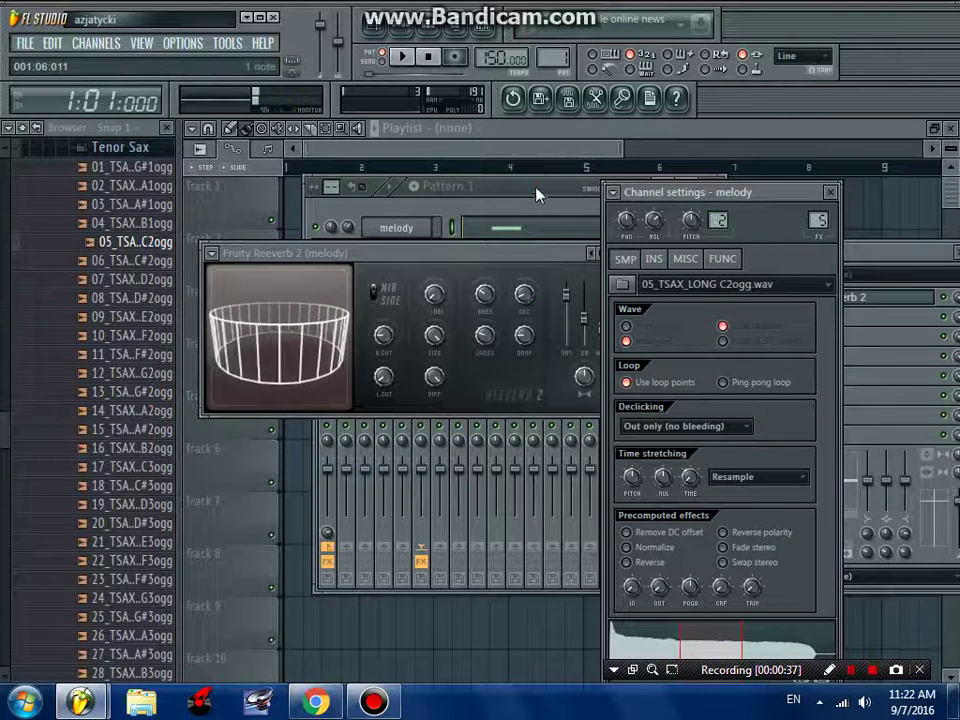
Step: Move the melody note to F4 at the start of bar 1, and add F4 at step 5 and G#4 at steps 9 and 11
{"action": "left_click", "coordinate": [540, 231]}
{"action": "left_click", "coordinate": [540, 231]}
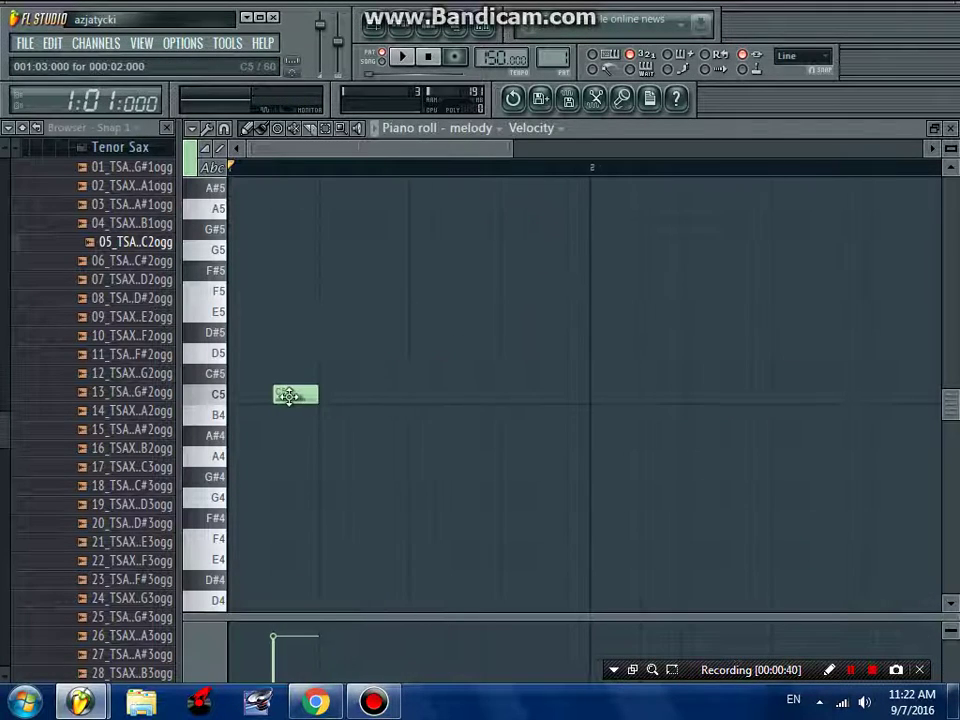
{"action": "left_click_drag", "start_coordinate": [288, 396], "coordinate": [214, 287]}
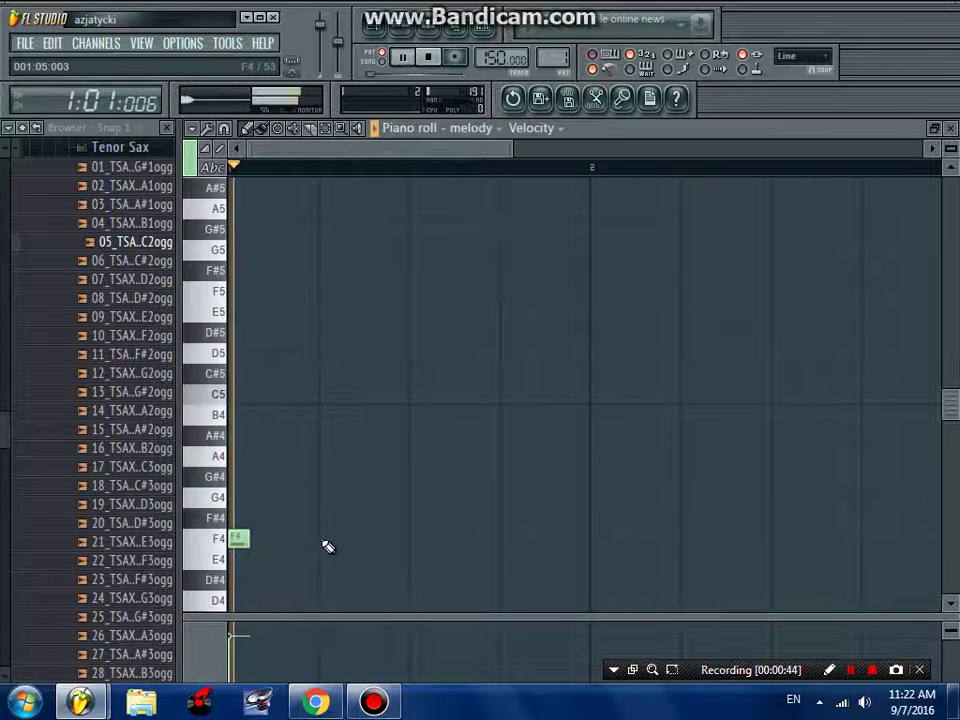
{"action": "key", "text": "space"}
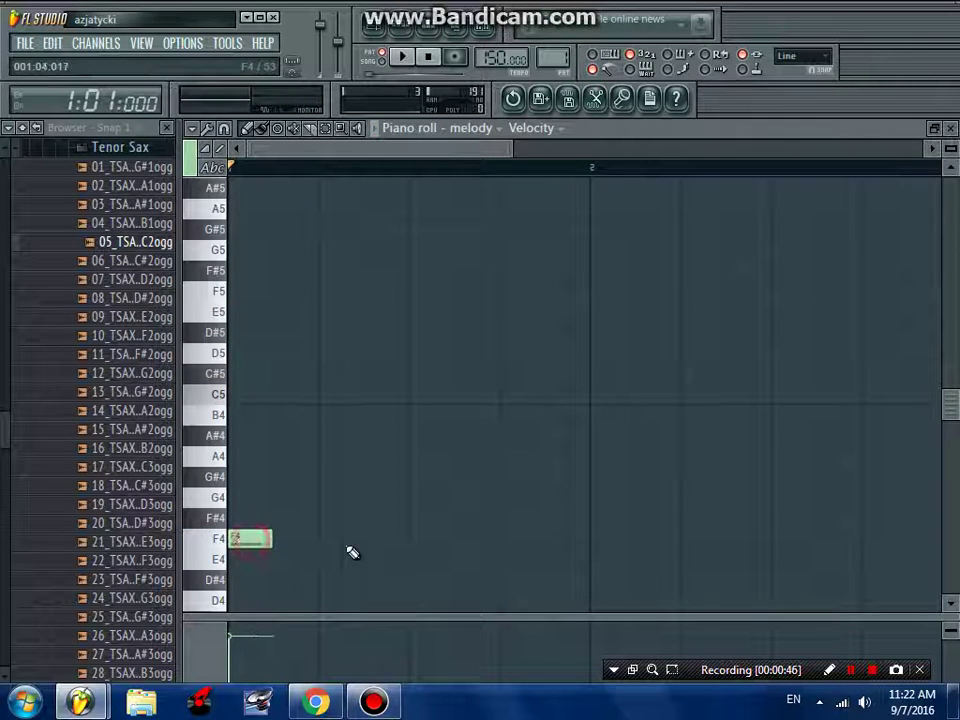
{"action": "key", "text": "space"}
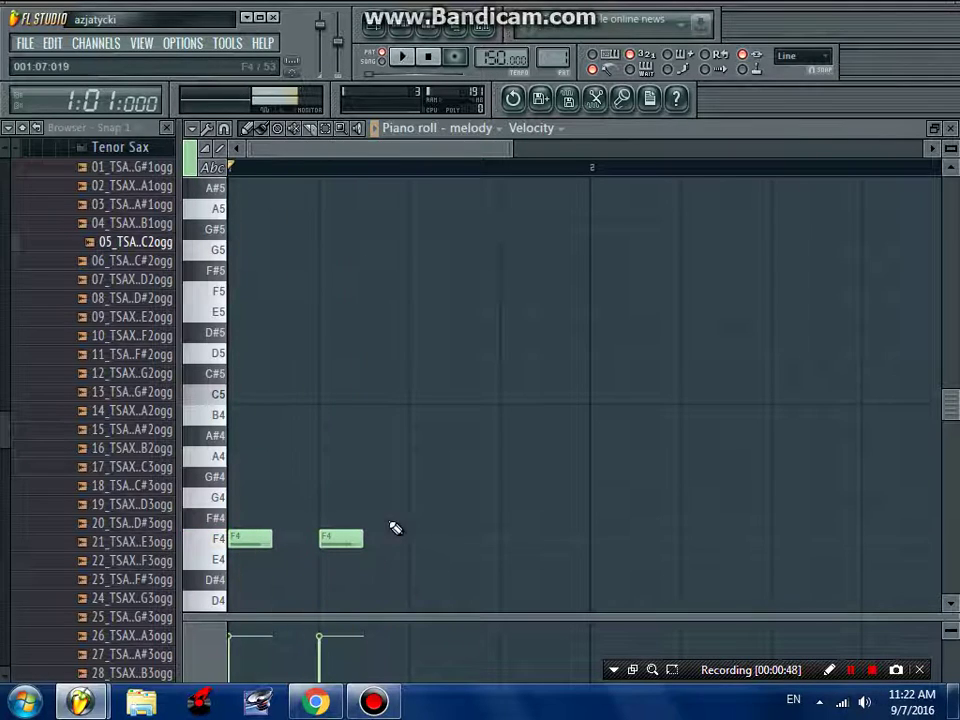
{"action": "key", "text": "space"}
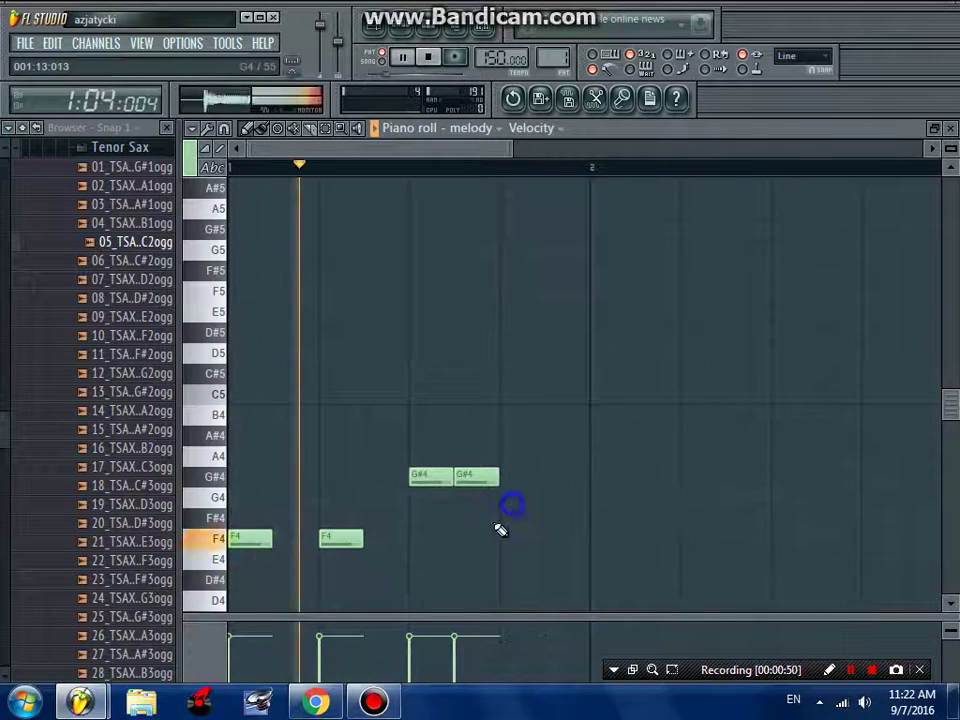
Step: Extend the melody with A#4 at step 15 of bar 1 and C5 at the start of bar 2
{"action": "scroll", "coordinate": [467, 519], "scroll_direction": "down", "scroll_amount": 2}
{"action": "key", "text": "space"}
{"action": "left_click", "coordinate": [416, 434]}
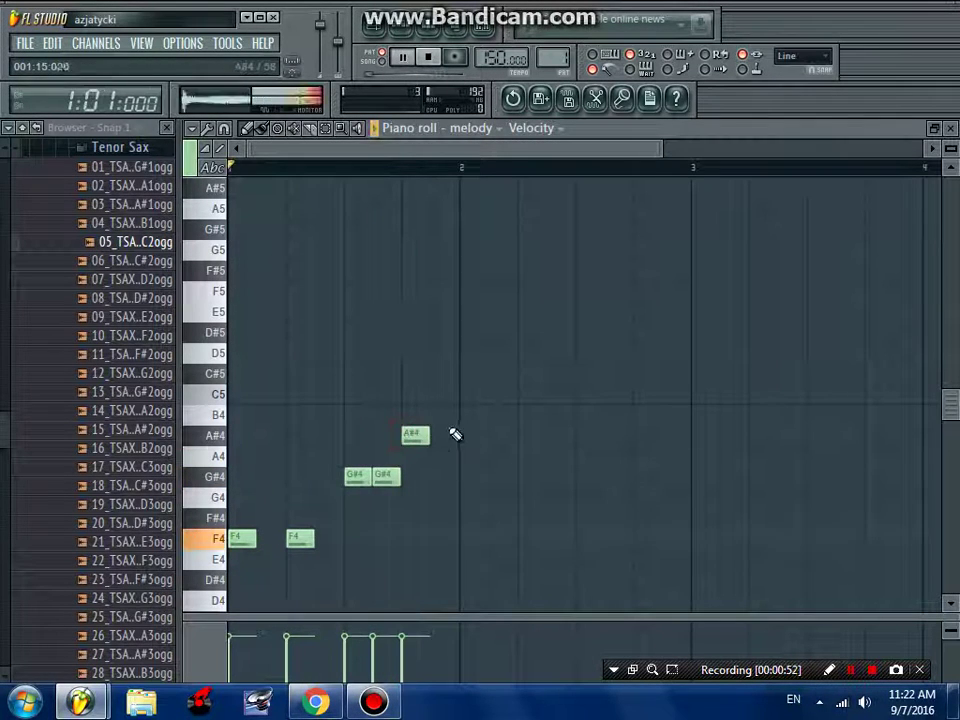
{"action": "key", "text": "space"}
{"action": "left_click_drag", "start_coordinate": [410, 435], "coordinate": [438, 436]}
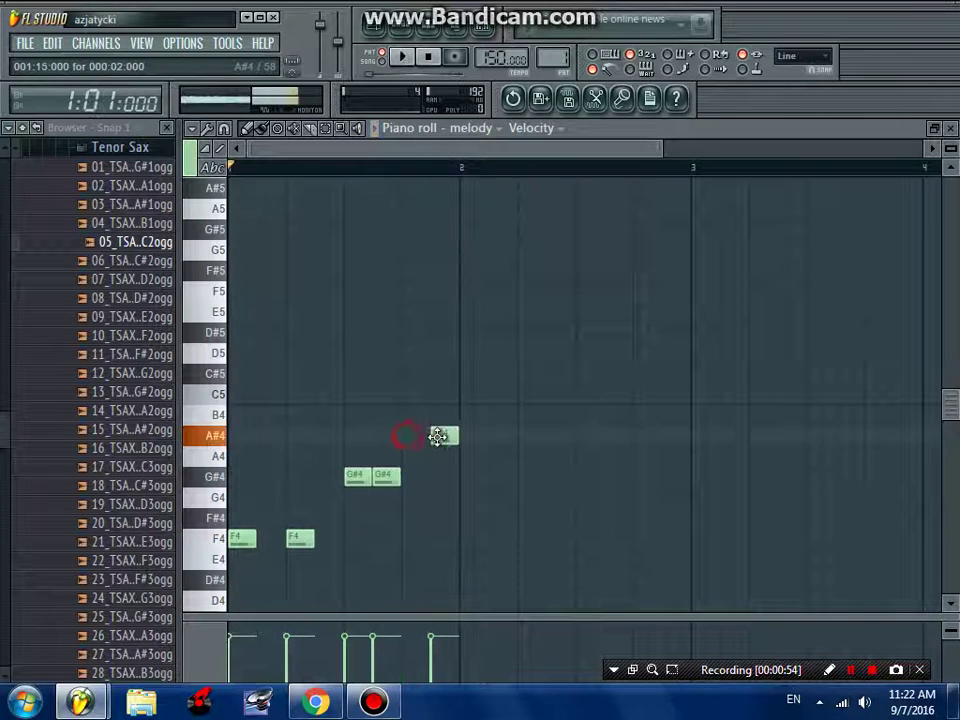
{"action": "left_click", "coordinate": [472, 396]}
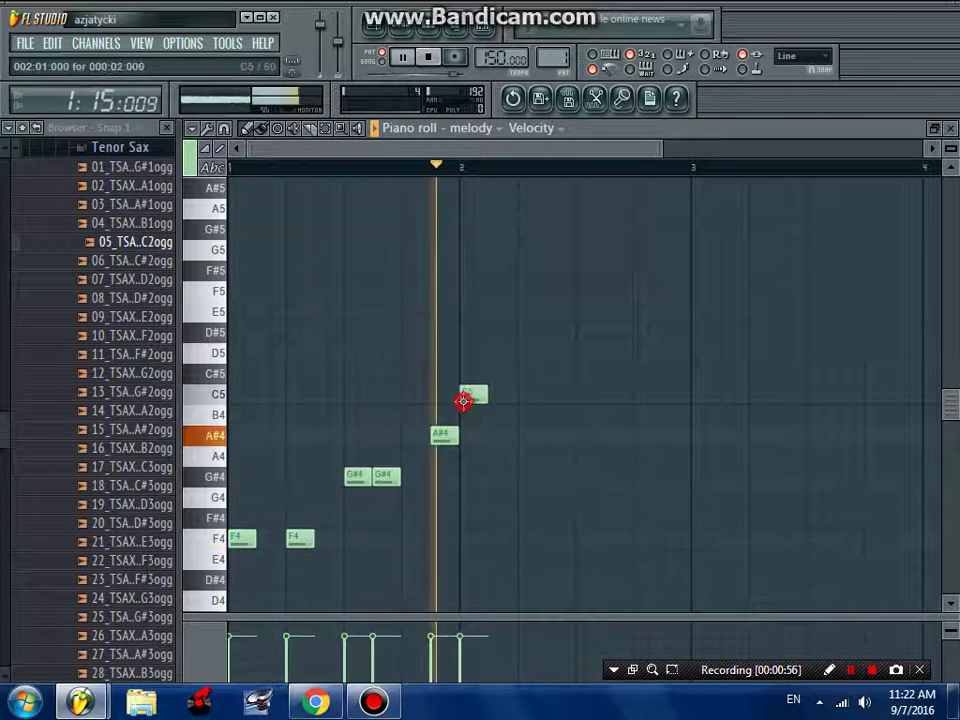
Step: Add C5, A#4, G#4, D#4 and F4 at steps 5, 7, 9, 11 and 13 of bar 2
{"action": "key", "text": "space"}
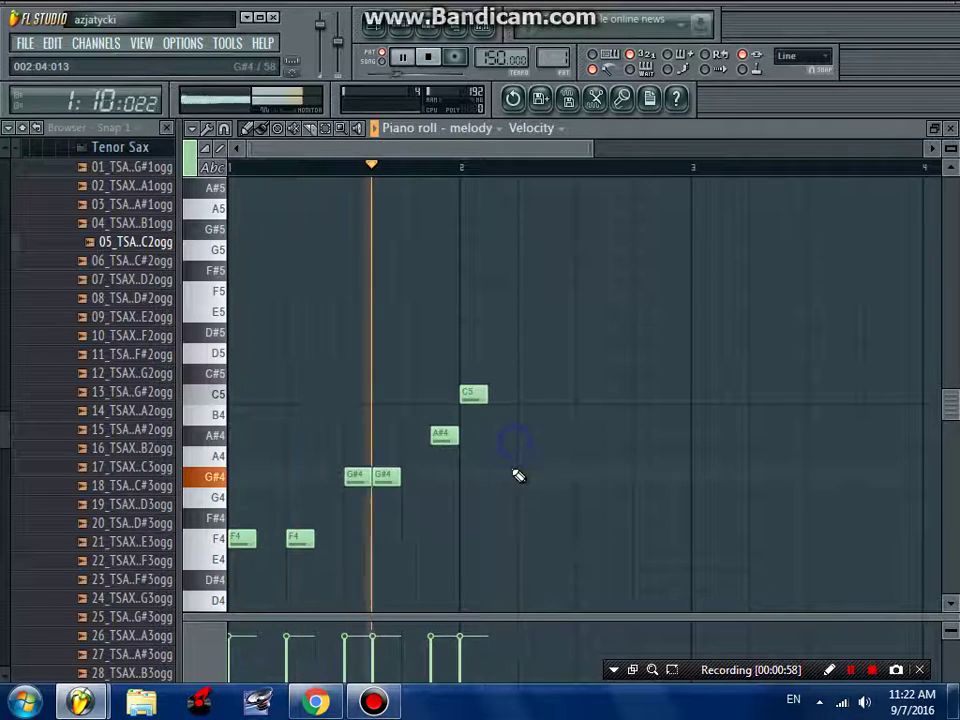
{"action": "key", "text": "space"}
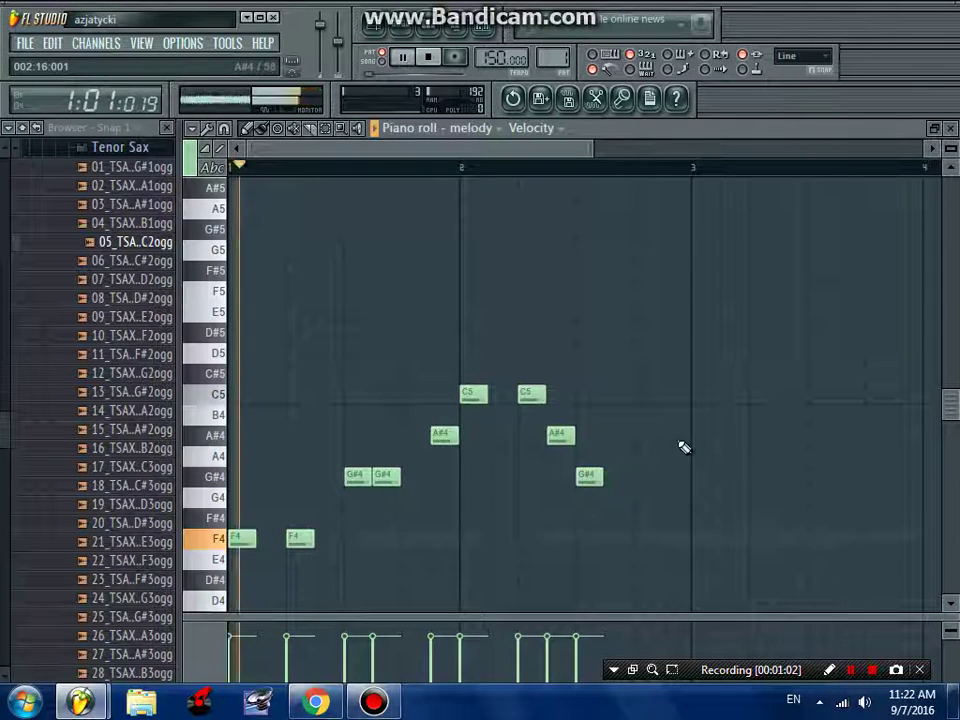
{"action": "scroll", "coordinate": [686, 455], "scroll_direction": "down", "scroll_amount": 2}
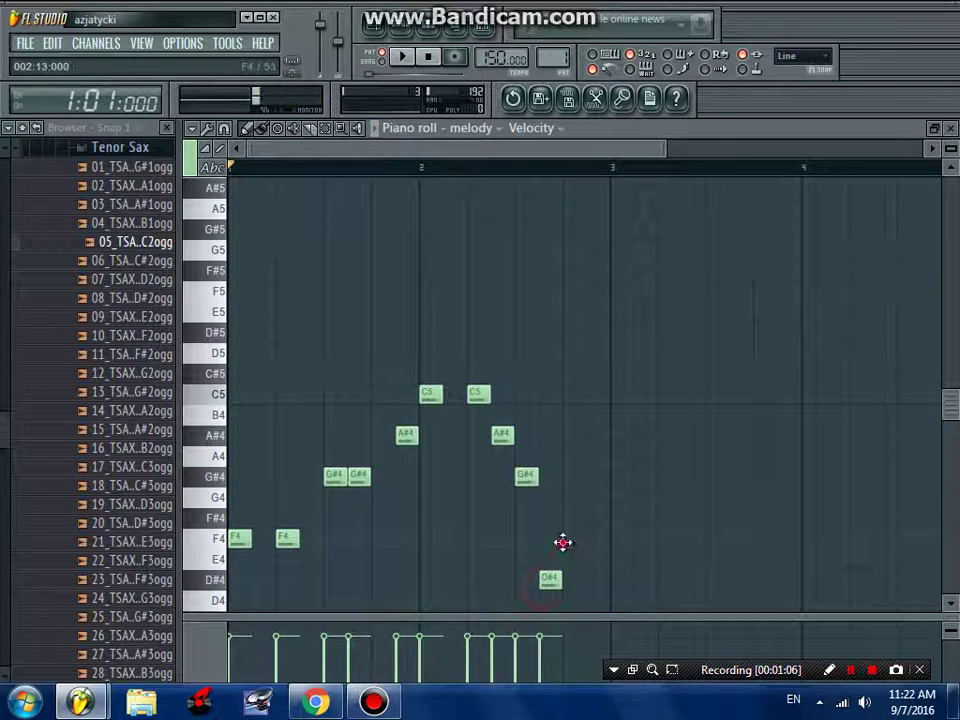
{"action": "scroll", "coordinate": [587, 557], "scroll_direction": "down", "scroll_amount": 1}
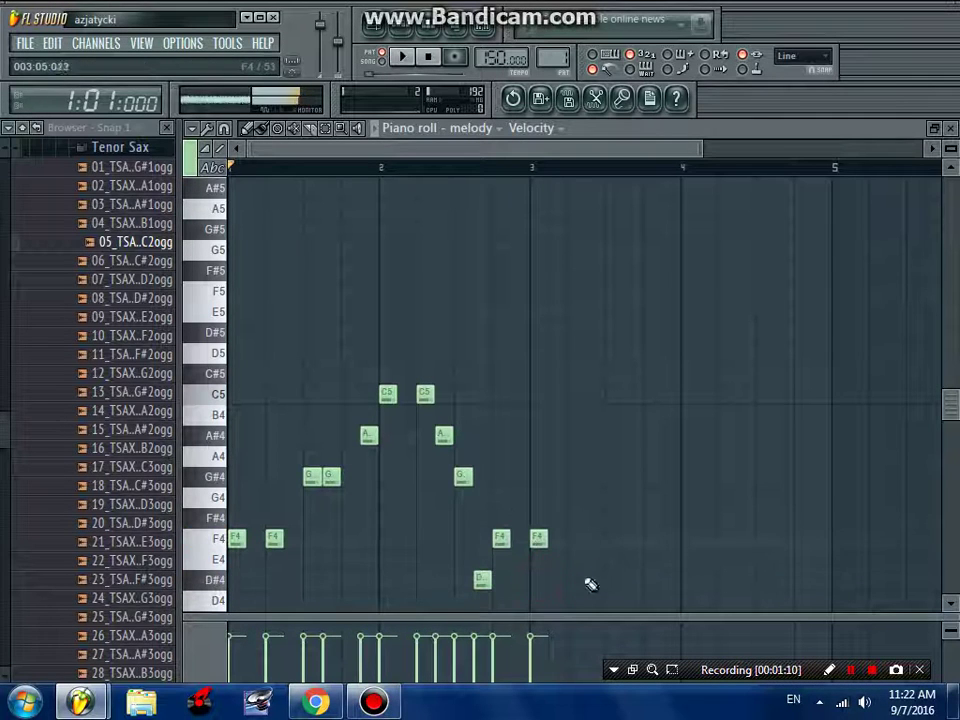
Step: Remove the F4 at the start of bar 3 and shift bar 2's last D#4 and F4 to steps 13 and 15
{"action": "right_click", "coordinate": [575, 580]}
{"action": "key", "text": "space"}
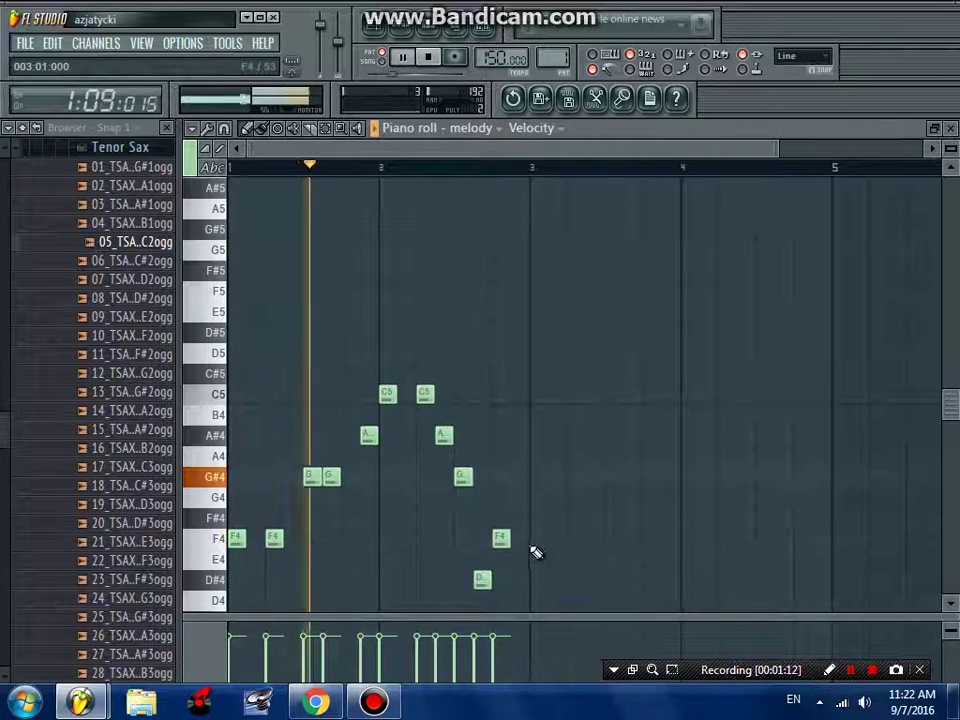
{"action": "scroll", "coordinate": [536, 553], "scroll_direction": "up", "scroll_amount": 1}
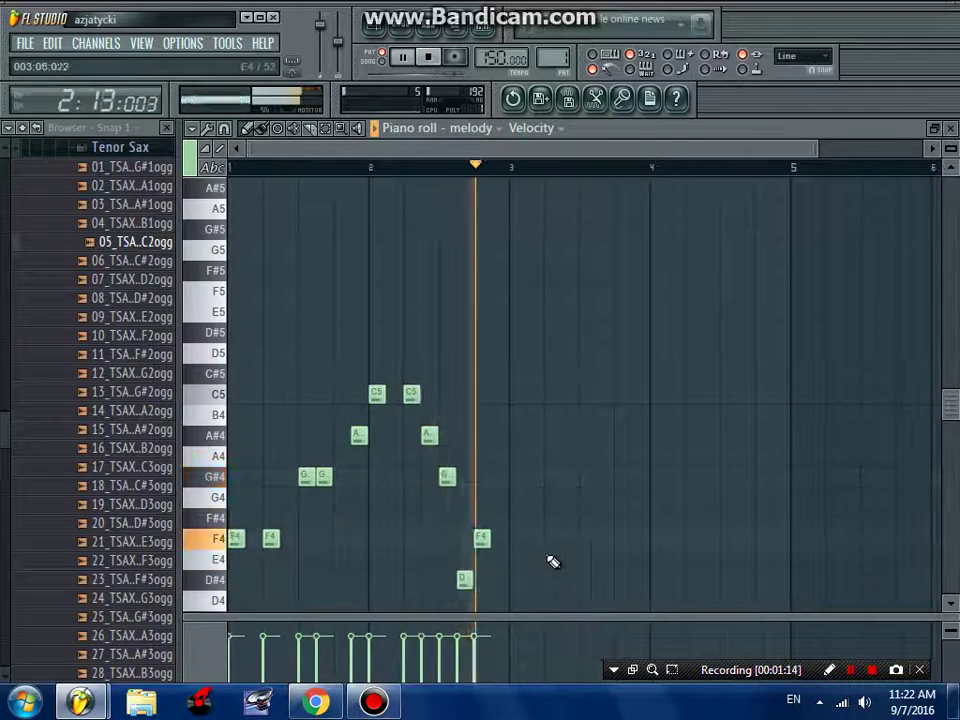
{"action": "scroll", "coordinate": [521, 557], "scroll_direction": "down", "scroll_amount": 3}
{"action": "left_click_drag", "start_coordinate": [553, 566], "coordinate": [493, 477]}
{"action": "key", "text": "space"}
Step: Place an F4 at the start of bar 3 and delete the F4 at the end of bar 2
{"action": "left_click", "coordinate": [514, 474]}
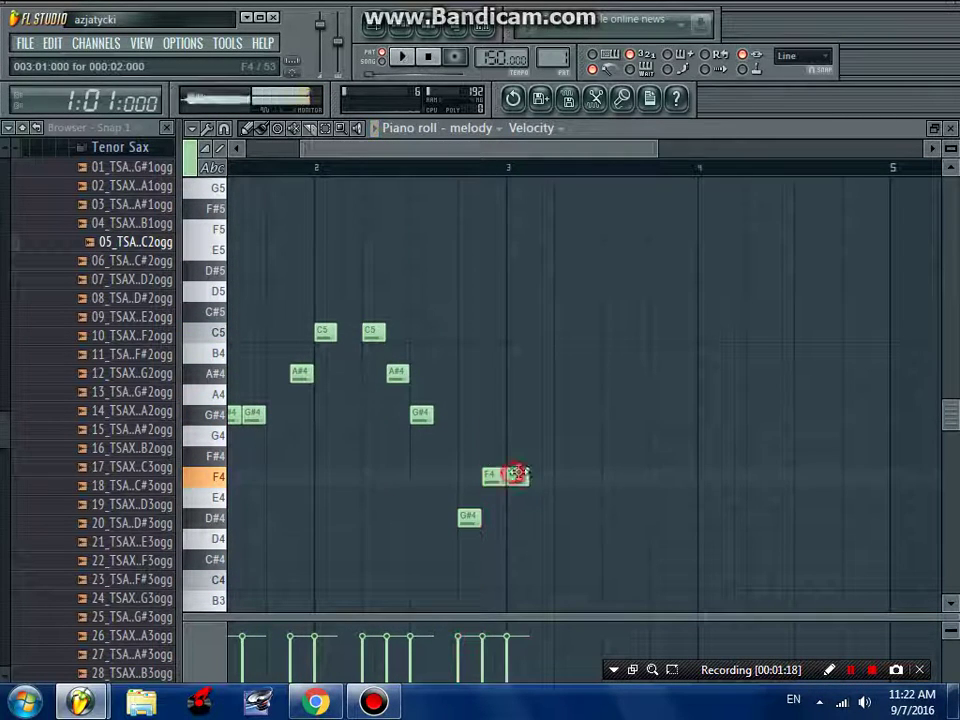
{"action": "key", "text": "space"}
{"action": "scroll", "coordinate": [547, 505], "scroll_direction": "down", "scroll_amount": 2}
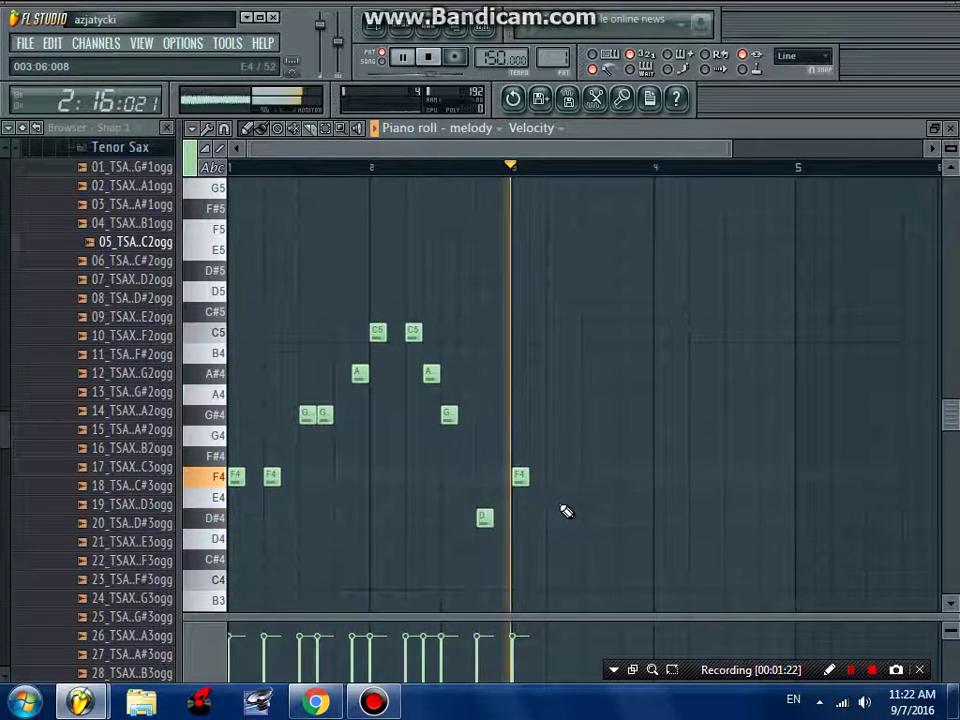
Step: Continue bar 3 with D#4 at step 5, C4 at steps 7 and 13, and D#4 at step 15
{"action": "key", "text": "space"}
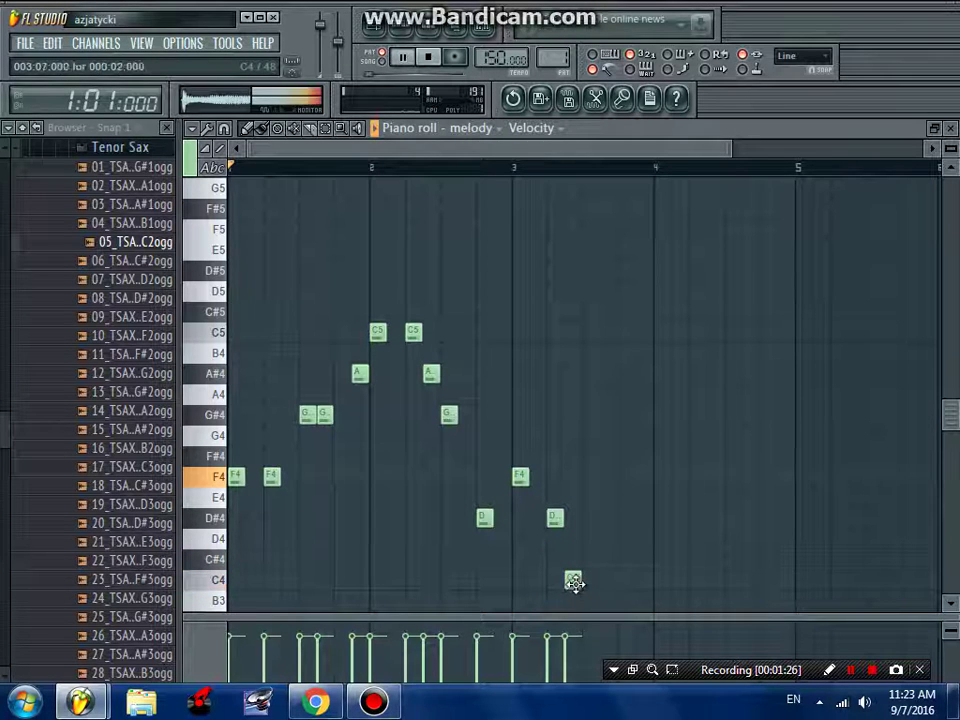
{"action": "key", "text": "space"}
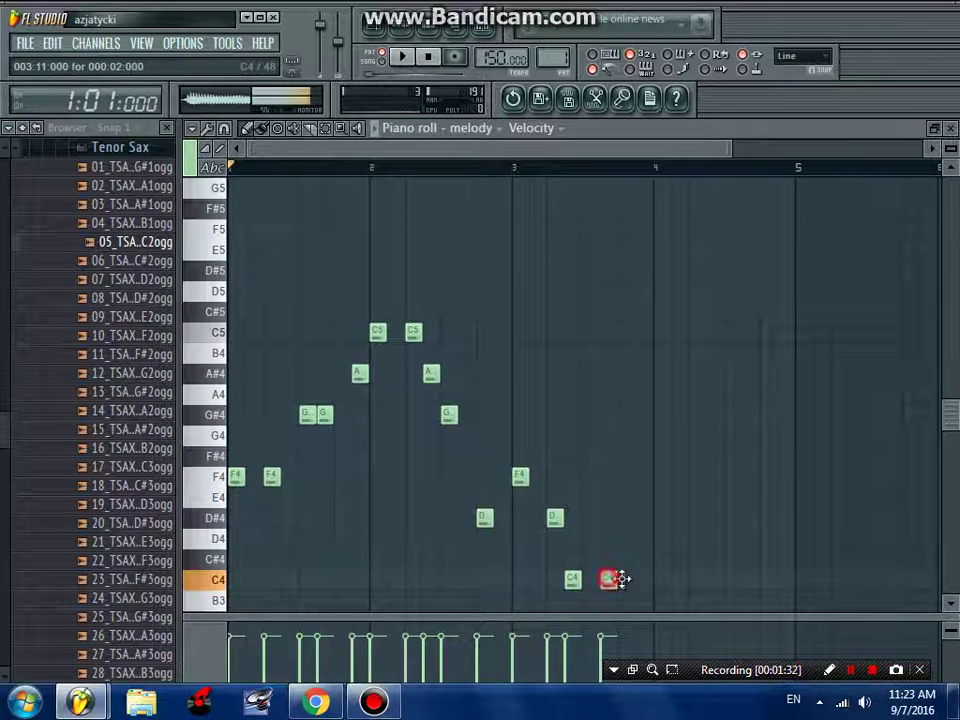
{"action": "key", "text": "space"}
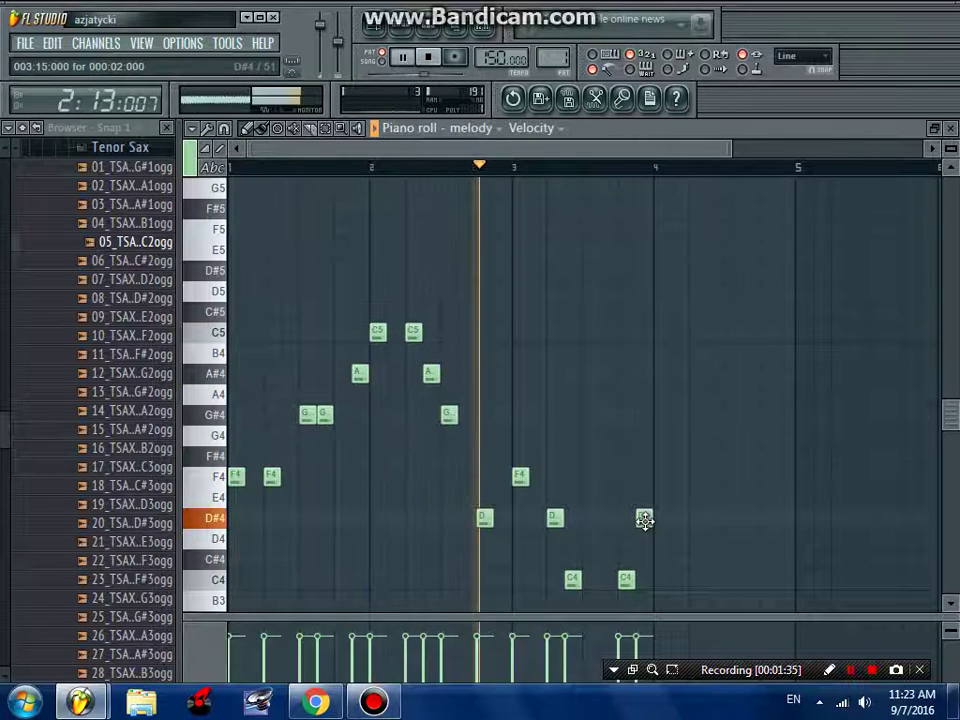
Step: Rework the end of bar 3 to C4 at steps 11 and 13 followed by D#4 at step 15, and play the melody
{"action": "left_click_drag", "start_coordinate": [626, 577], "coordinate": [608, 578]}
{"action": "left_click_drag", "start_coordinate": [626, 525], "coordinate": [622, 526]}
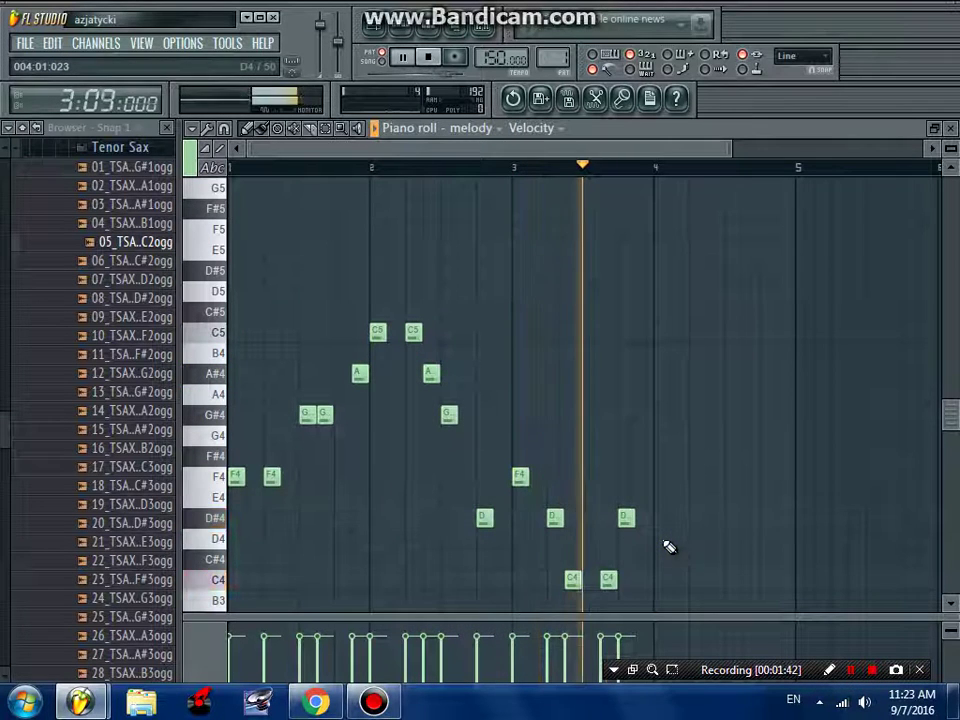
{"action": "scroll", "coordinate": [626, 519], "scroll_direction": "up", "scroll_amount": 2}
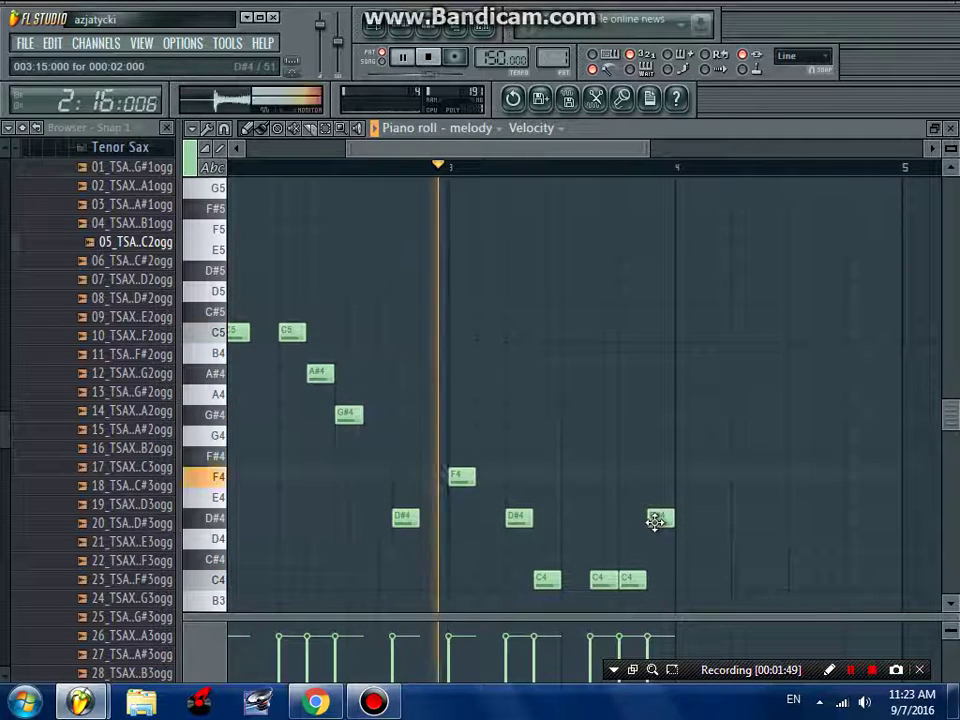
{"action": "key", "text": "space"}
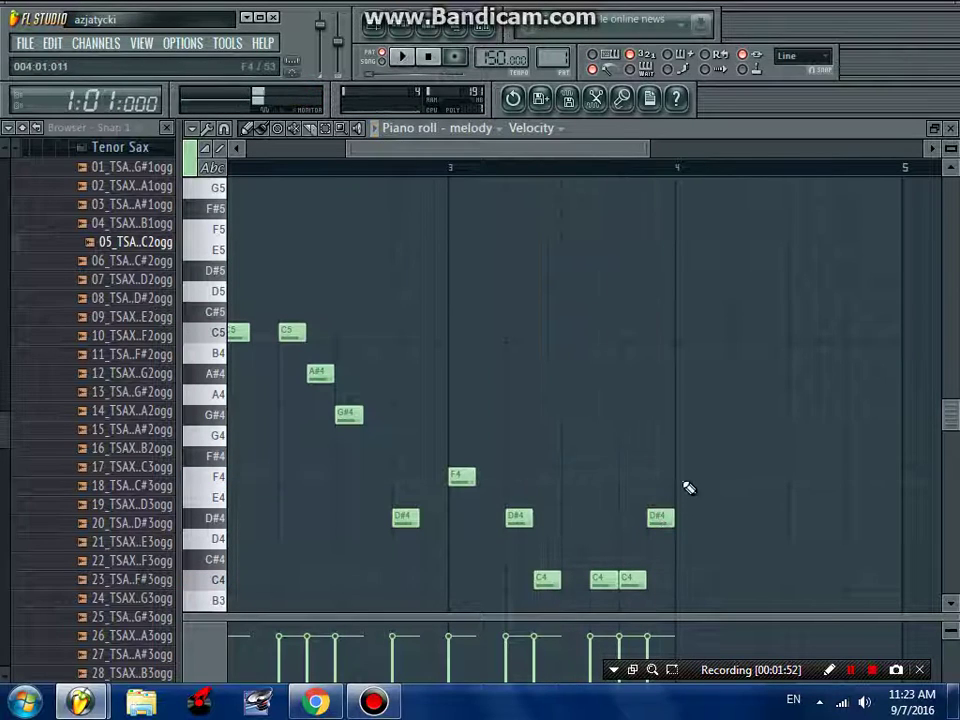
{"action": "scroll", "coordinate": [690, 484], "scroll_direction": "down", "scroll_amount": 3}
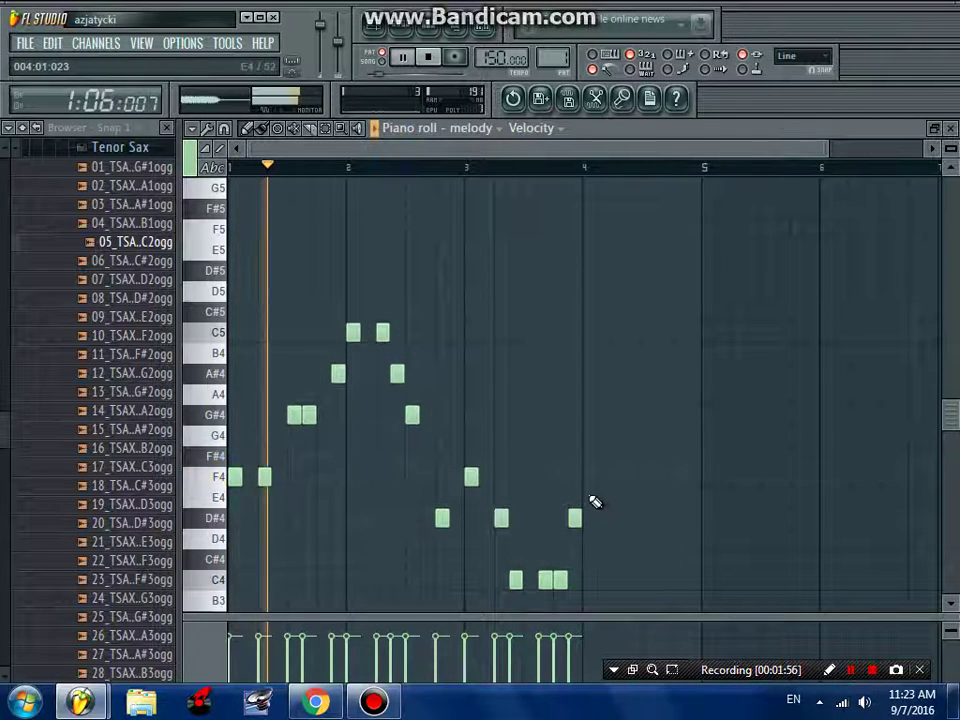
Step: Start bar 4 with F4 at steps 1 and 5 and A#4 at step 7, and play the melody
{"action": "left_click", "coordinate": [591, 478]}
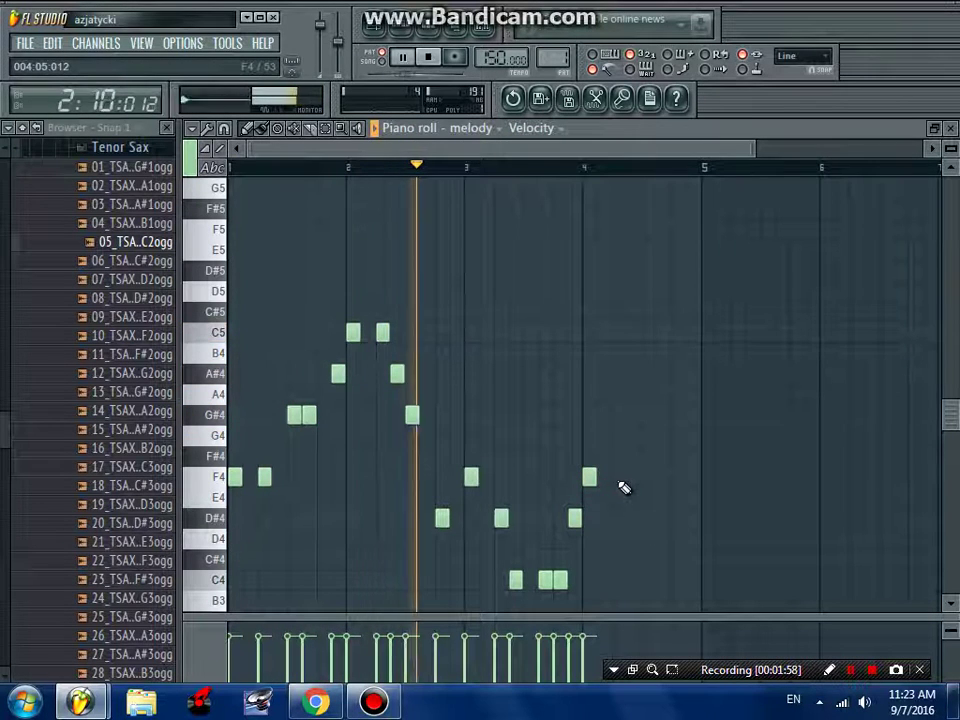
{"action": "left_click", "coordinate": [615, 477]}
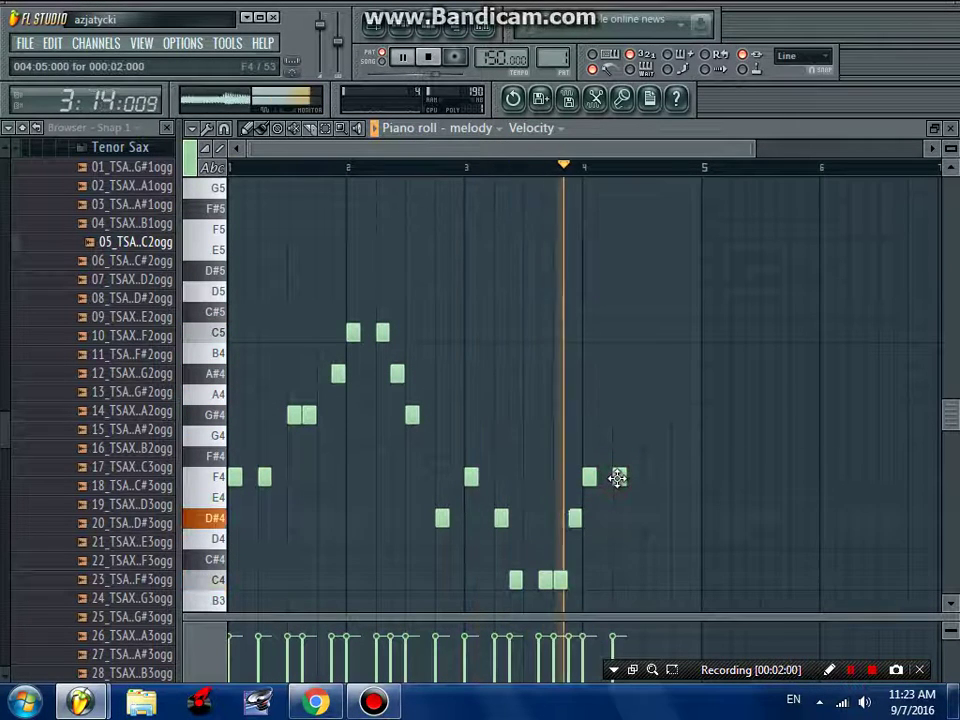
{"action": "left_click", "coordinate": [633, 413]}
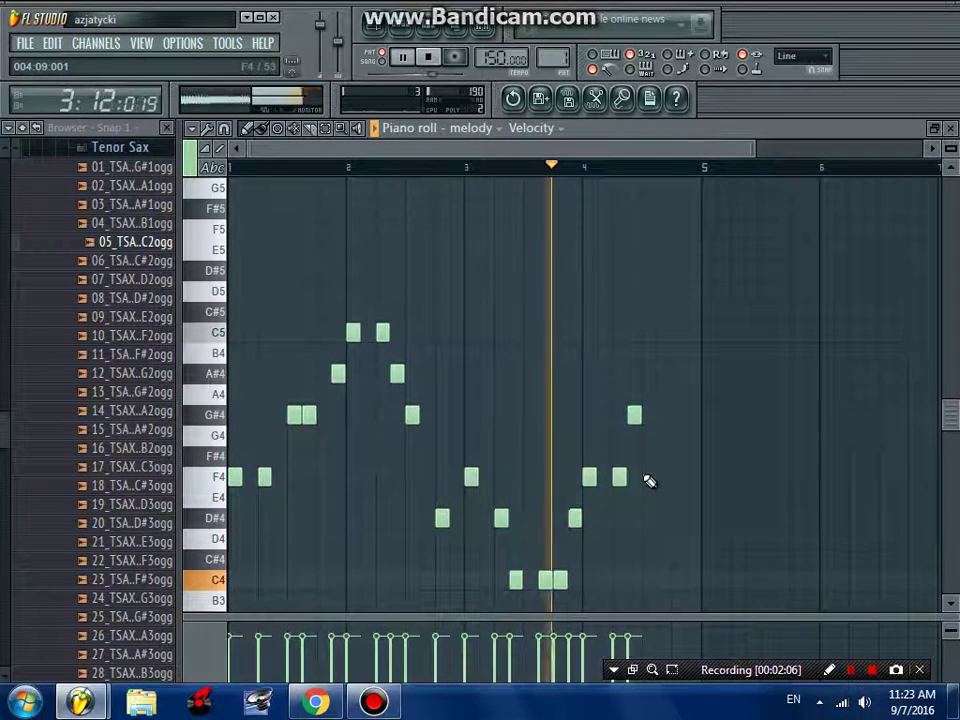
{"action": "key", "text": "space"}
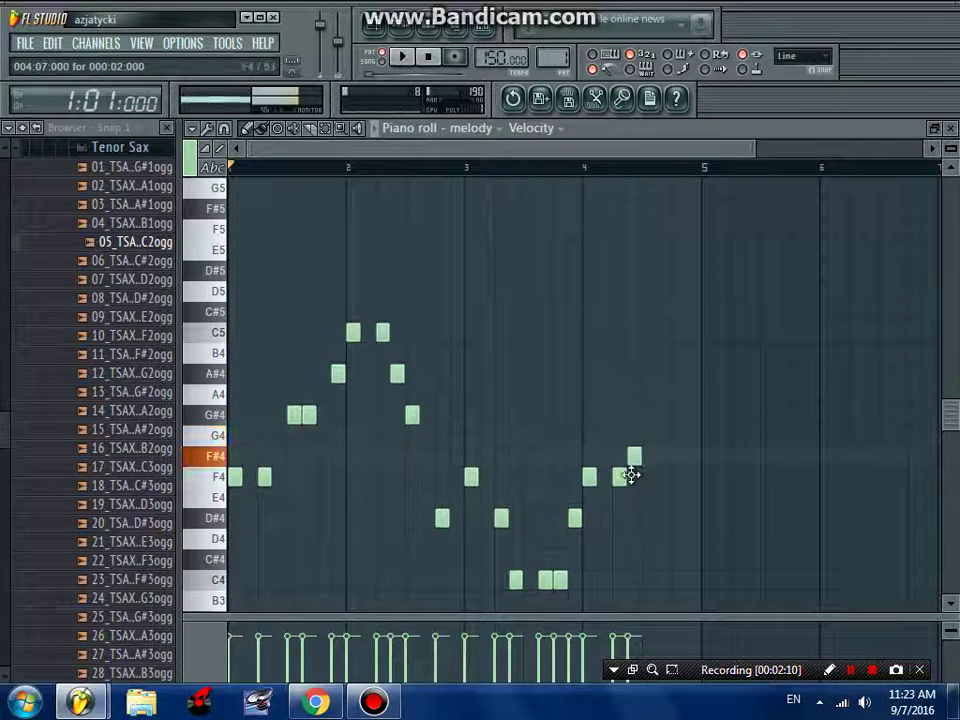
{"action": "left_click_drag", "start_coordinate": [627, 525], "coordinate": [627, 378]}
{"action": "key", "text": "space"}
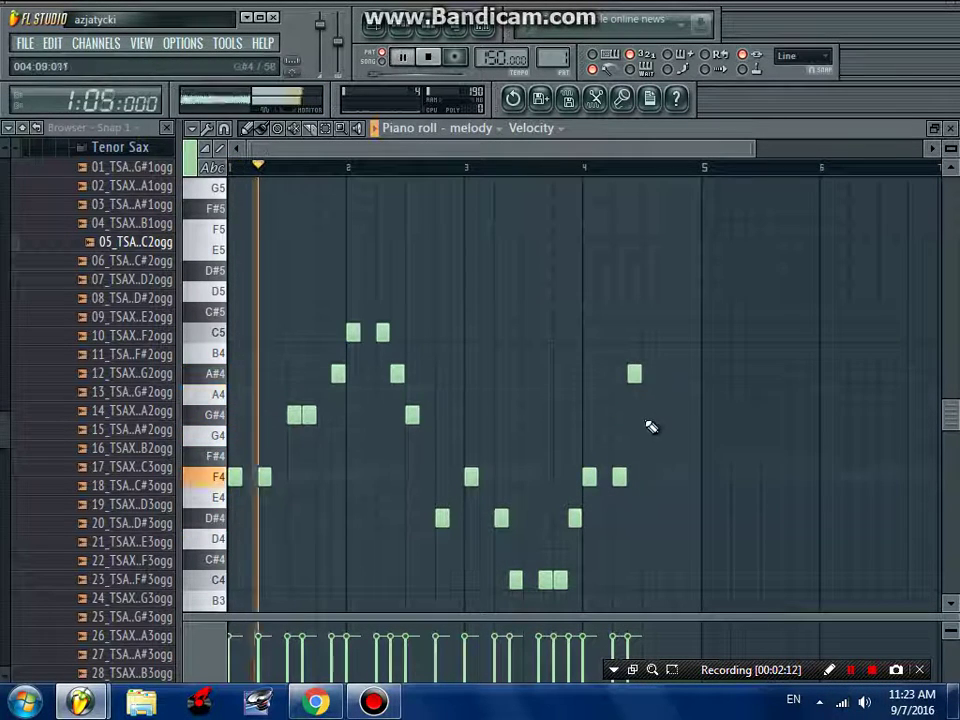
Step: Continue bar 4 with G#4 at step 9 and D#4 at step 13, and play the melody
{"action": "left_click", "coordinate": [646, 415]}
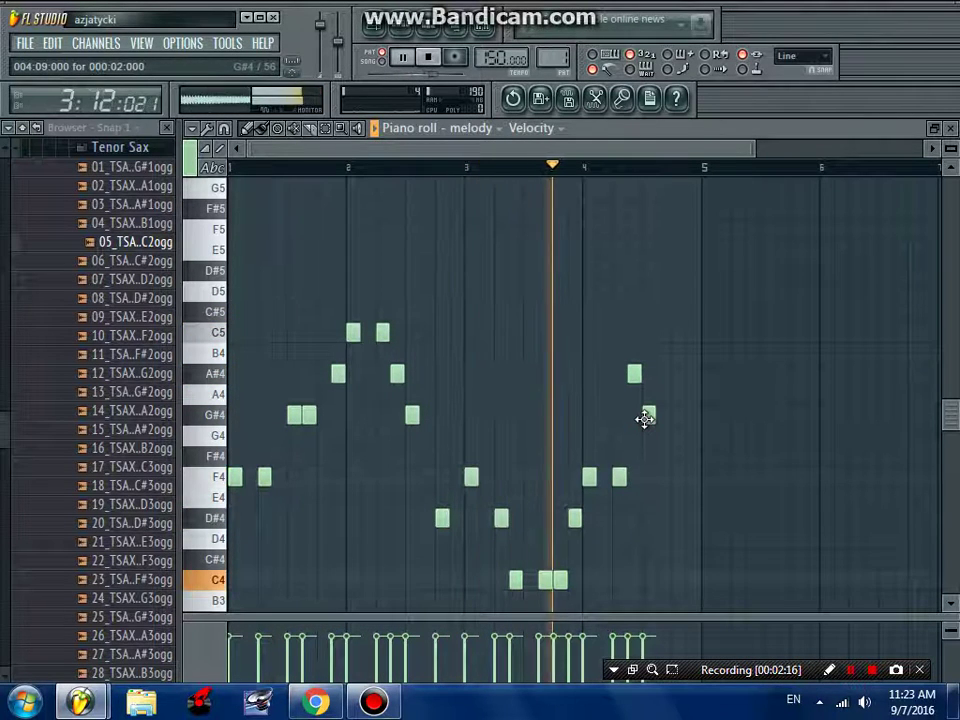
{"action": "key", "text": "space"}
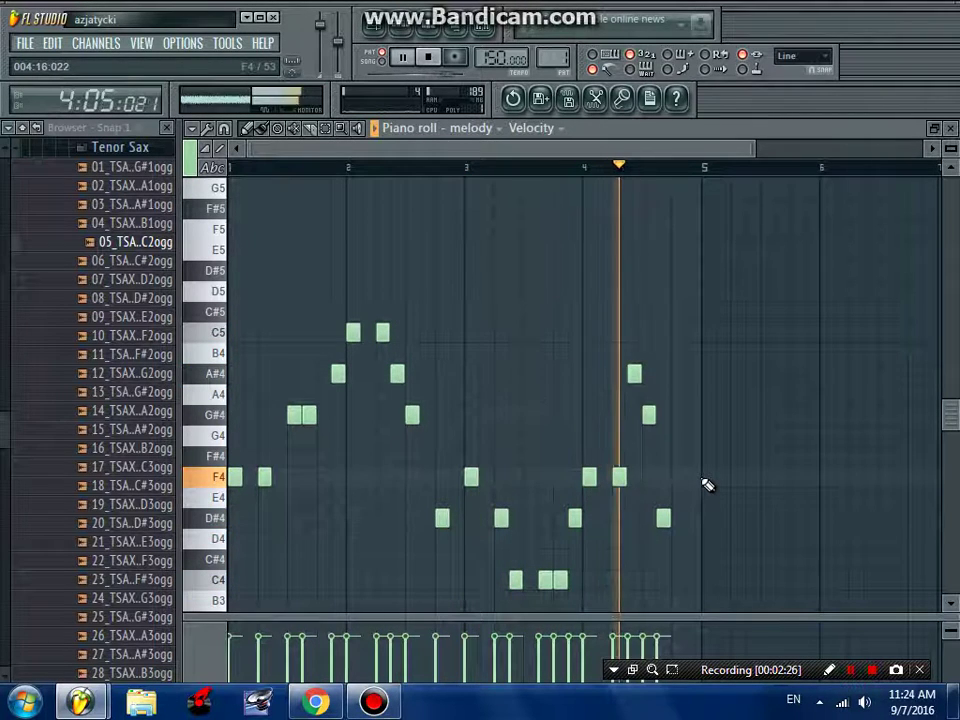
{"action": "key", "text": "space"}
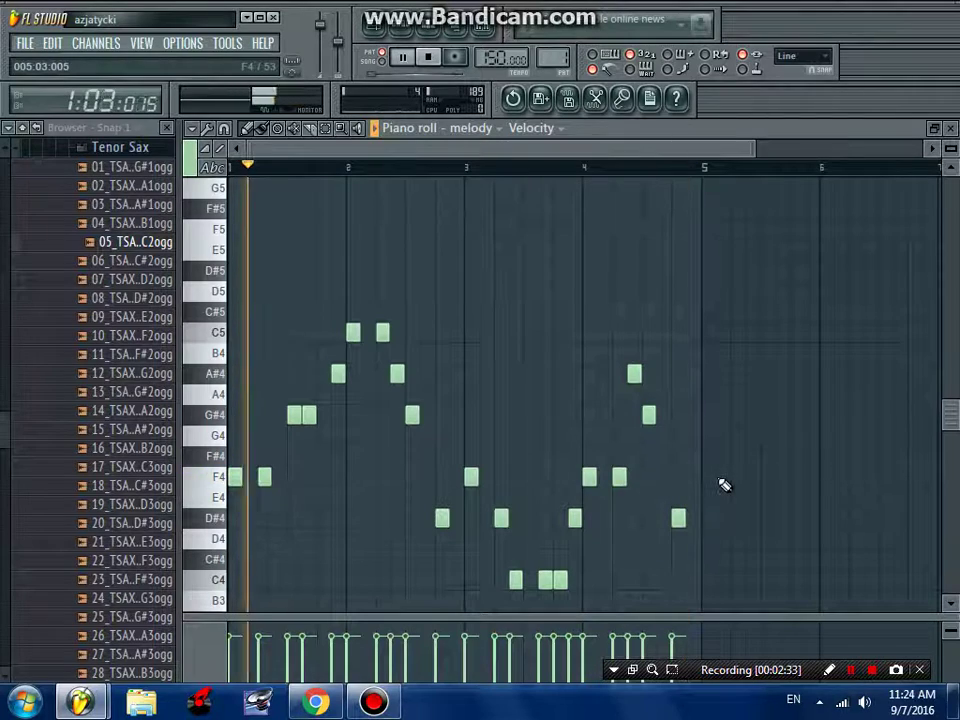
Step: Close the piano roll and lay four consecutive Pattern 1 clips on Track 3 of the playlist, starting at bars 1, 5, 9 and 13
{"action": "left_click", "coordinate": [950, 130]}
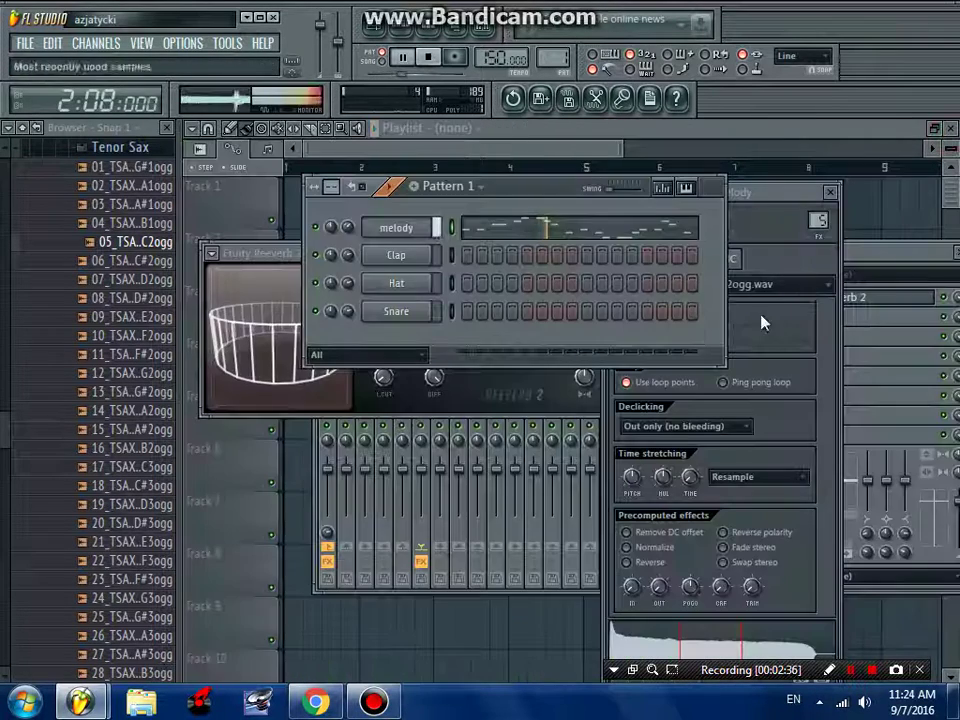
{"action": "left_click", "coordinate": [561, 167]}
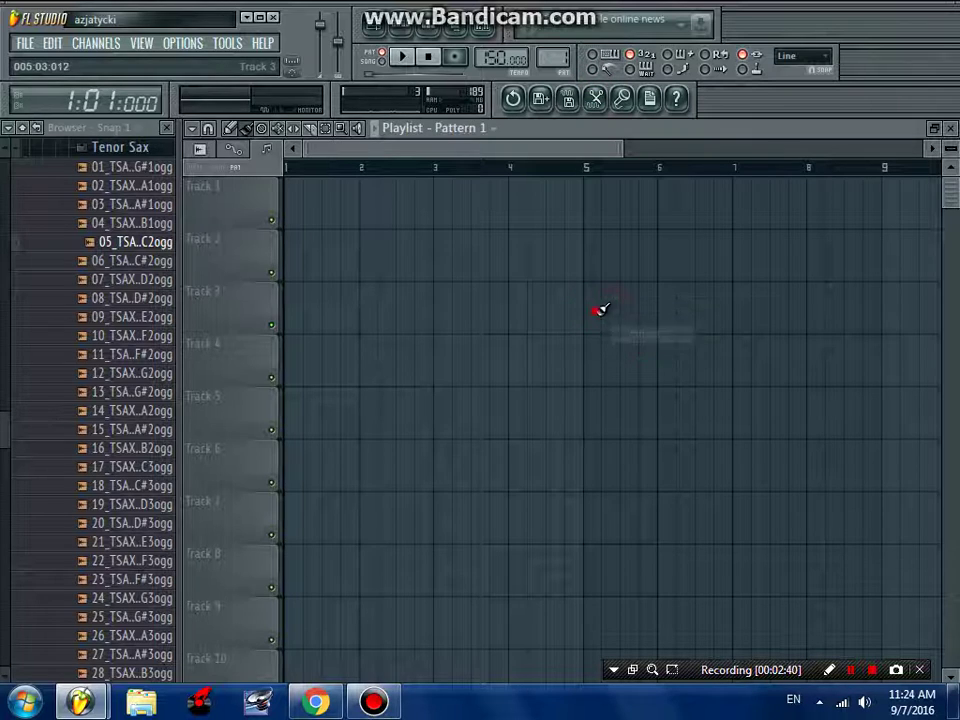
{"action": "left_click_drag", "start_coordinate": [600, 310], "coordinate": [335, 320]}
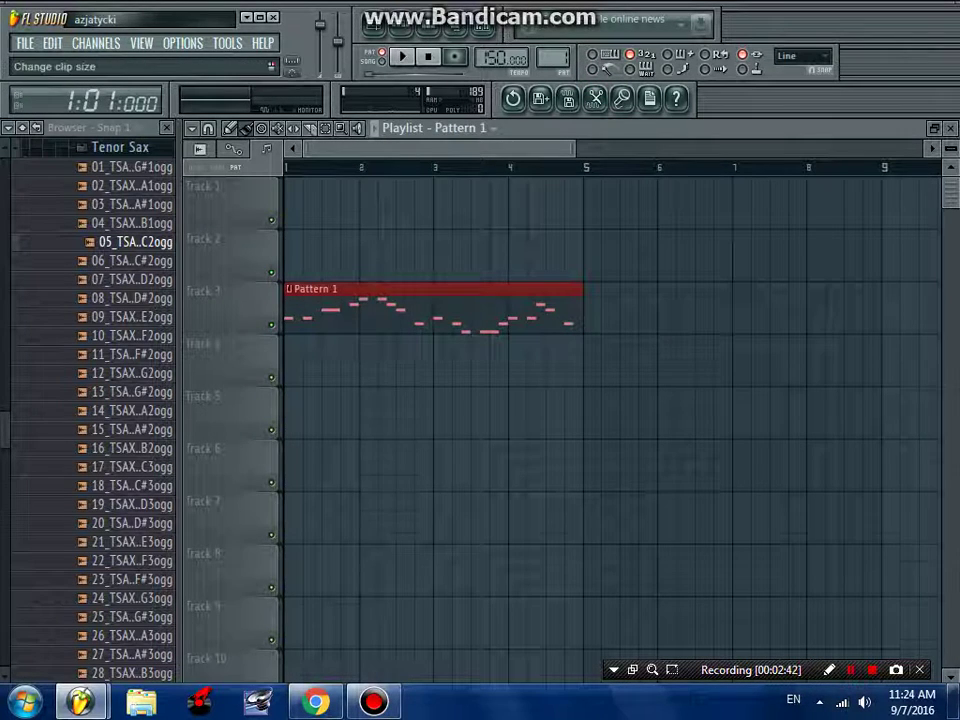
{"action": "scroll", "coordinate": [610, 420], "scroll_direction": "down", "scroll_amount": 2}
{"action": "scroll", "coordinate": [574, 150], "scroll_direction": "down", "scroll_amount": 2}
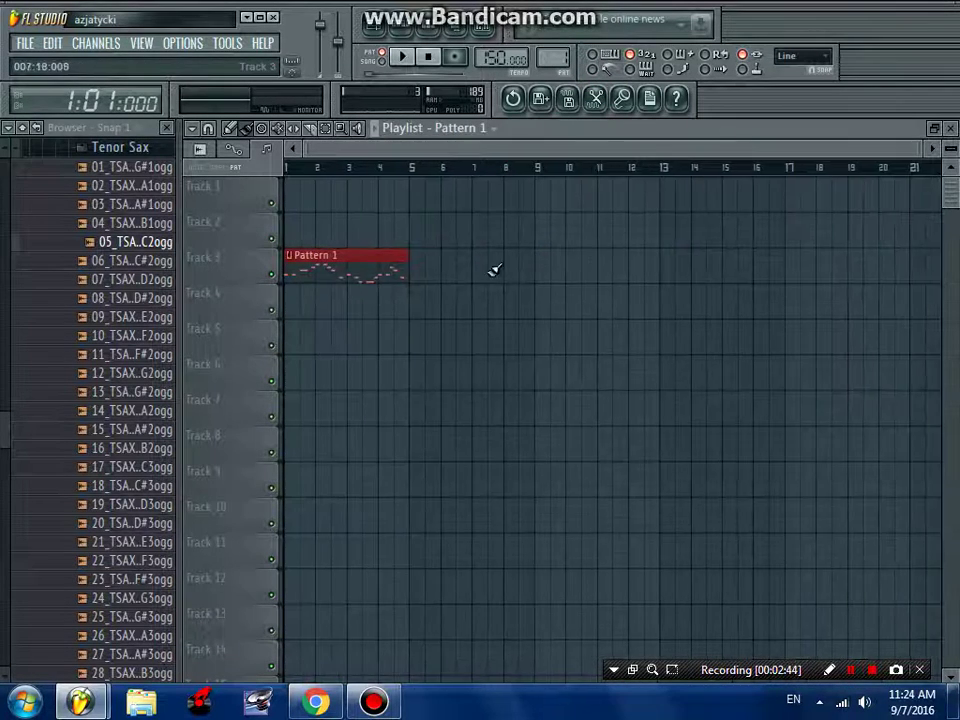
{"action": "left_click", "coordinate": [665, 265]}
{"action": "right_click", "coordinate": [745, 308]}
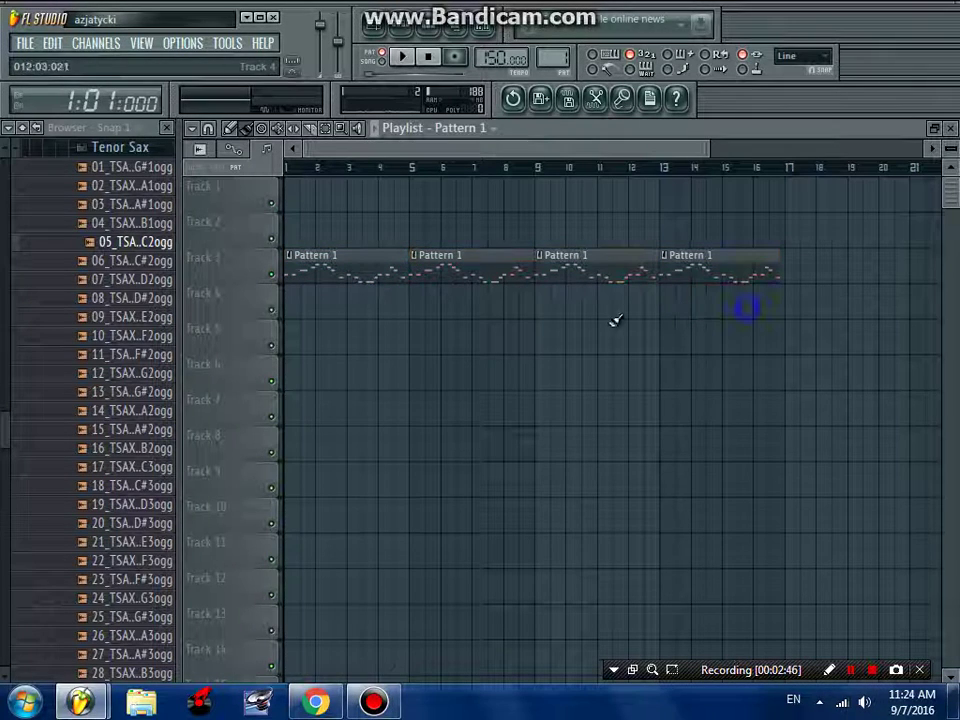
Step: Find the Loop Funky sample in the NHA MIX LOOP folder and place it on Track 4 at bar 1
{"action": "left_click", "coordinate": [24, 134]}
{"action": "left_click", "coordinate": [110, 462]}
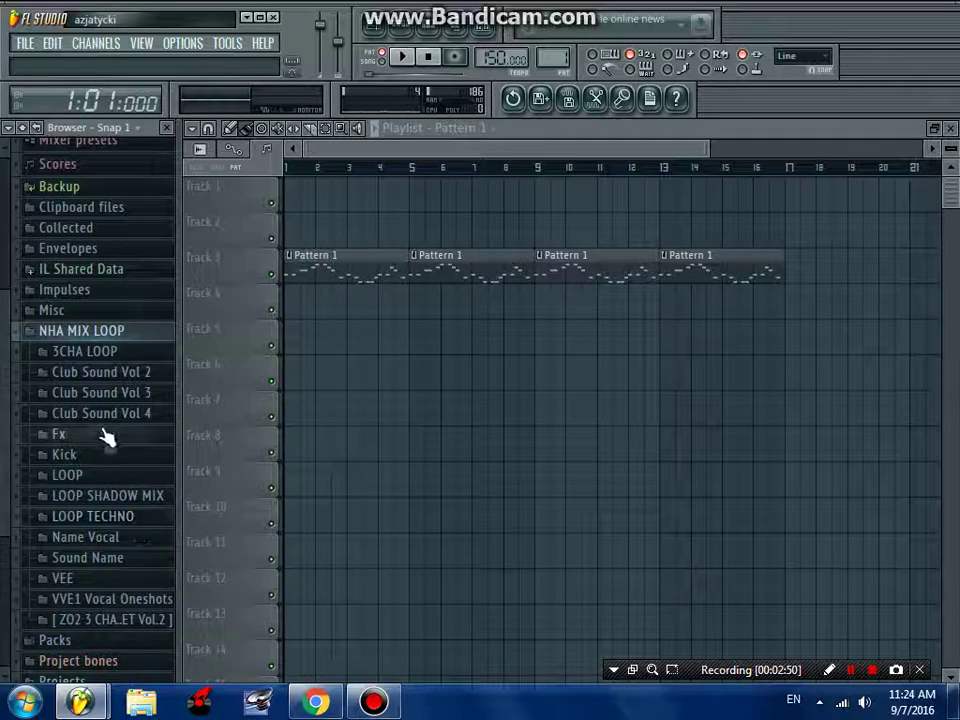
{"action": "left_click", "coordinate": [82, 480]}
{"action": "scroll", "coordinate": [94, 489], "scroll_direction": "down", "scroll_amount": 3}
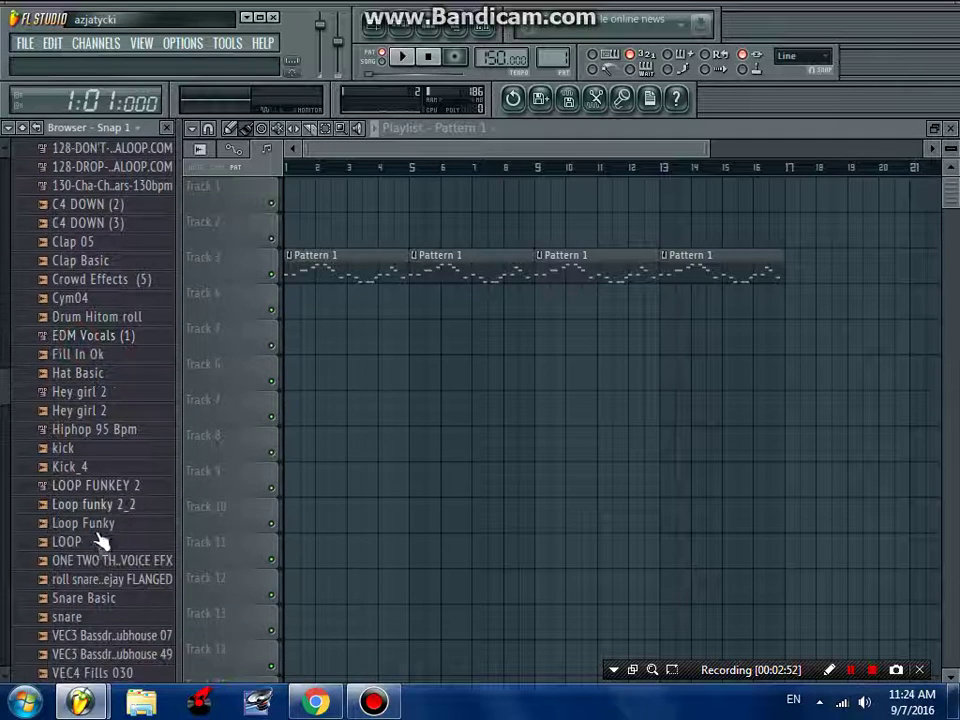
{"action": "left_click_drag", "start_coordinate": [400, 325], "coordinate": [352, 300]}
{"action": "double_click", "coordinate": [391, 305]}
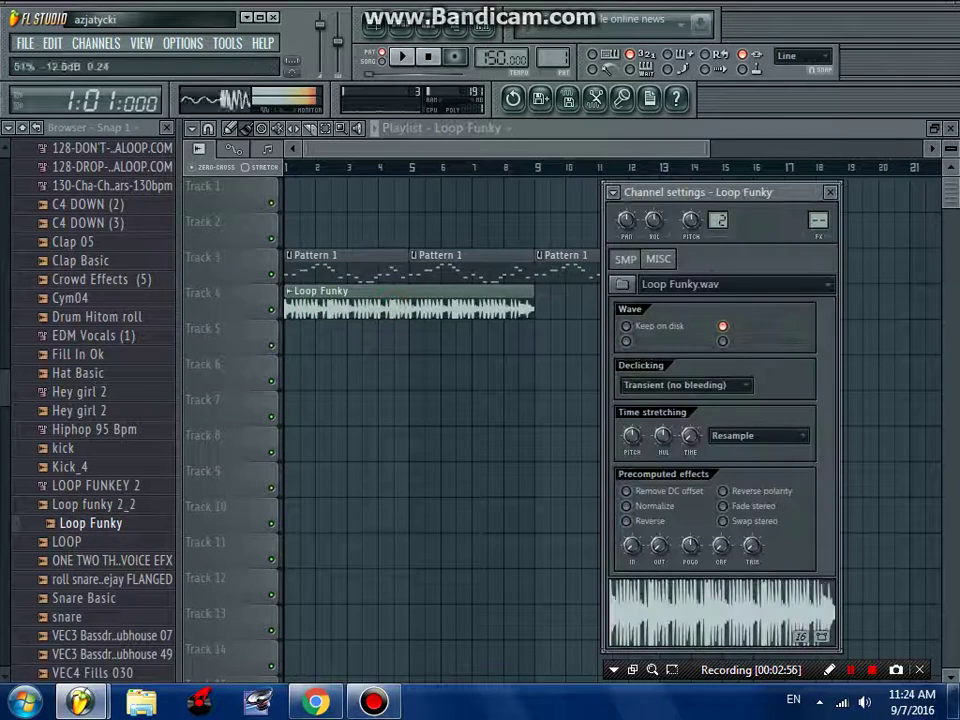
Step: Add a second Loop Funky clip on Track 4 at bar 9 and play the arrangement in song mode
{"action": "mouse_move", "coordinate": [538, 337]}
{"action": "left_mouse_down"}
{"action": "mouse_move", "coordinate": [583, 336]}
{"action": "mouse_move", "coordinate": [565, 290]}
{"action": "left_mouse_up"}
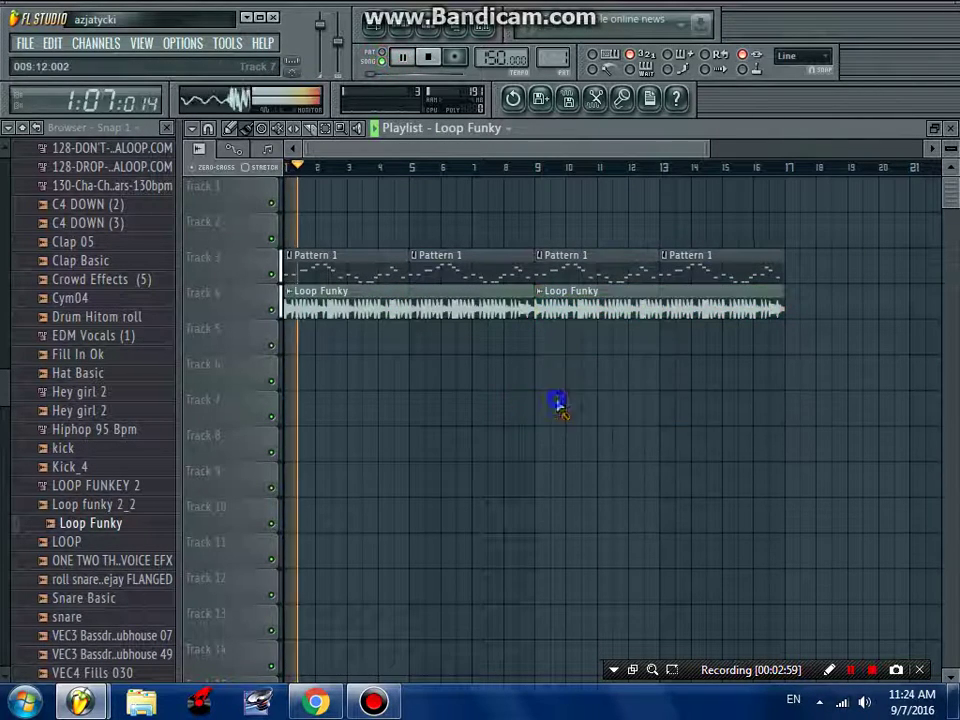
{"action": "scroll", "coordinate": [555, 405], "scroll_direction": "down", "scroll_amount": 2}
{"action": "left_click", "coordinate": [600, 397]}
{"action": "right_click", "coordinate": [600, 397]}
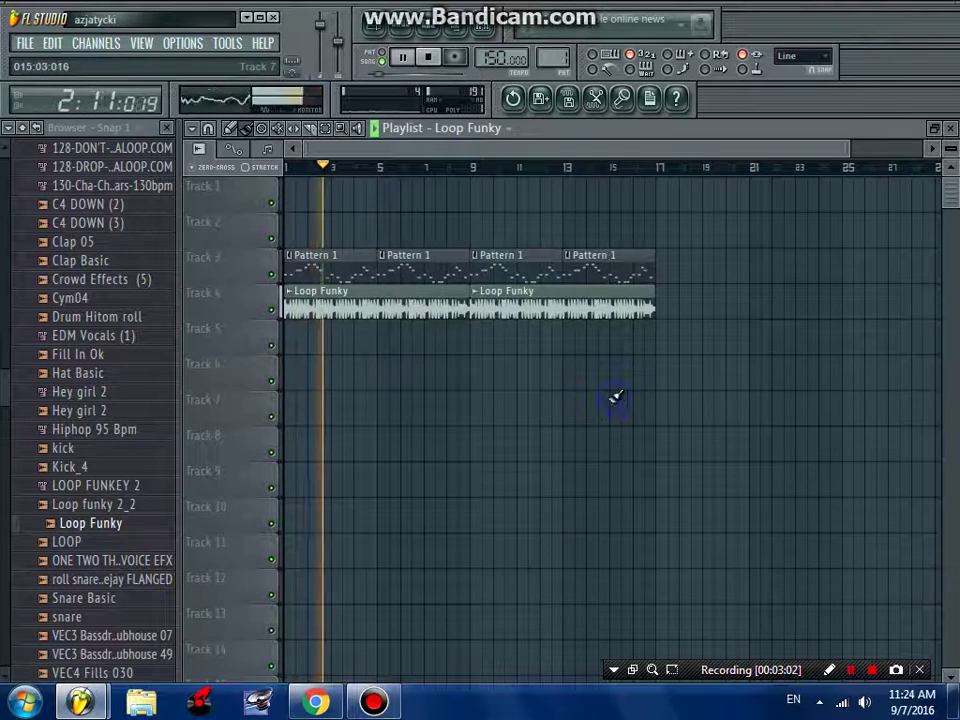